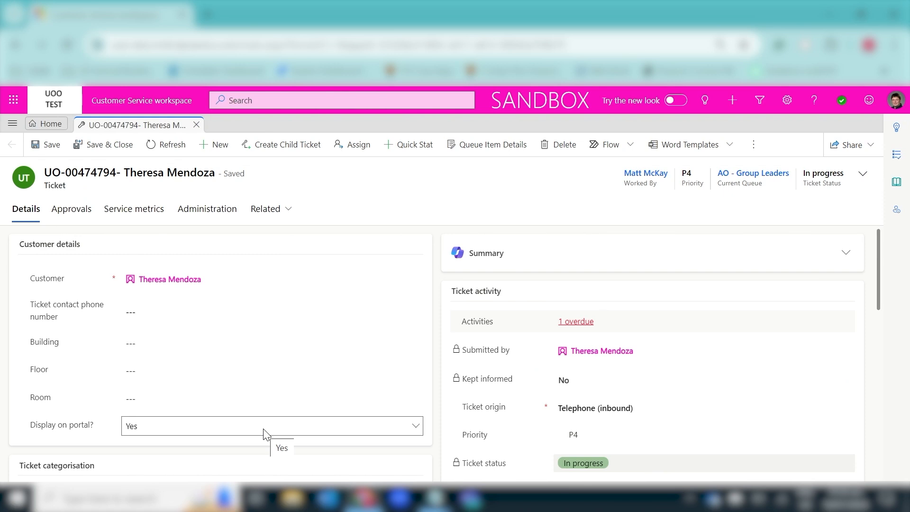
Scroll to Ticket categorisation, showing Guest tickets and Collect graduation tickets on behalf
scroll(264, 435, down, 5)
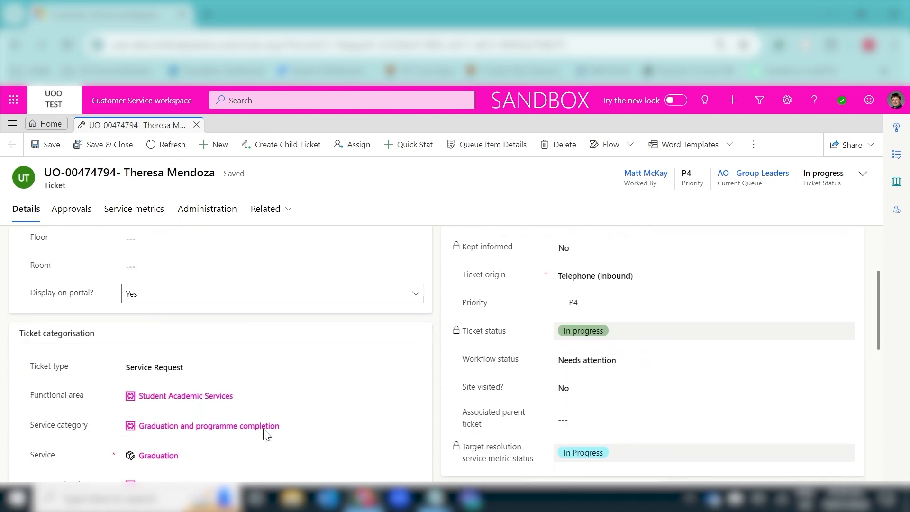
scroll(265, 433, up, 1)
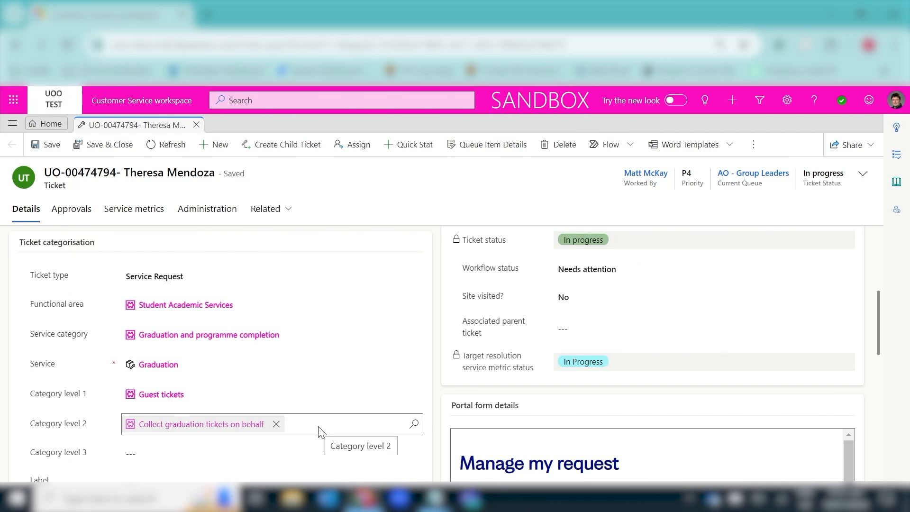
Check the empty Category level 3 lookup, then scroll to Customer portal title and Ticket associations
scroll(319, 431, down, 1)
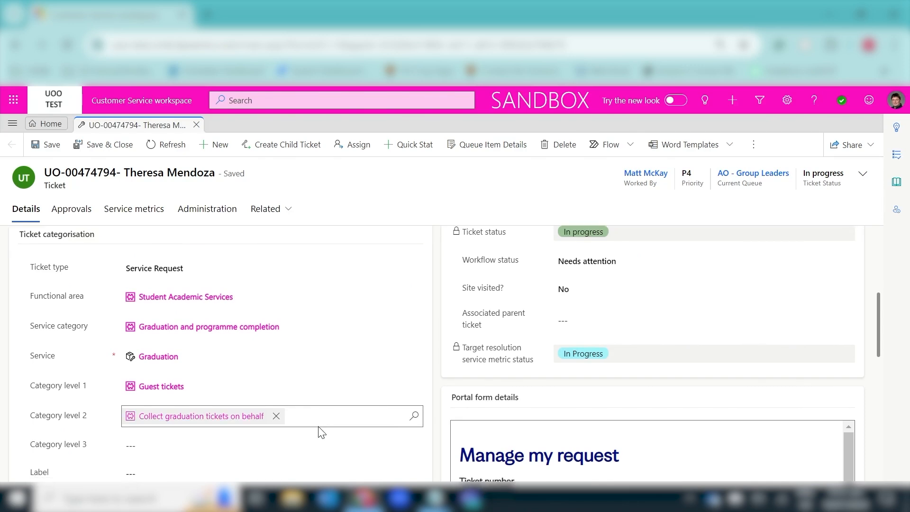
click(319, 426)
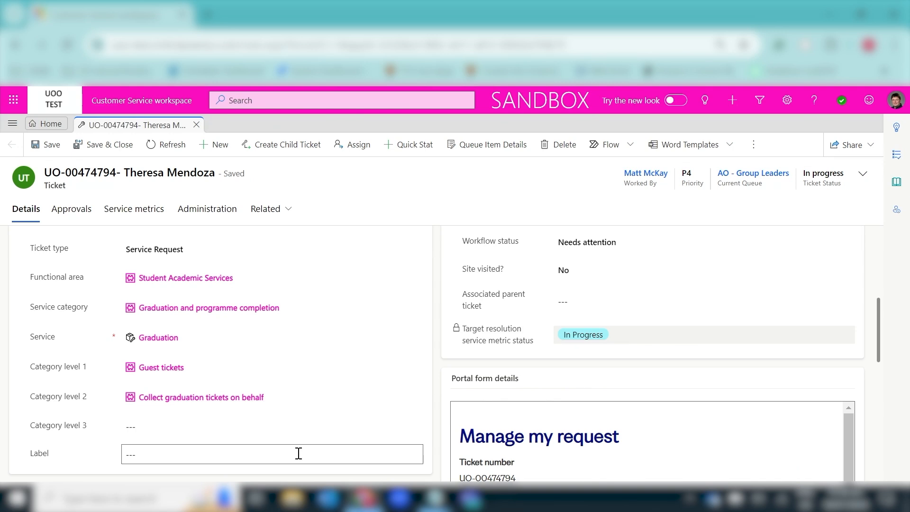
scroll(299, 454, down, 4)
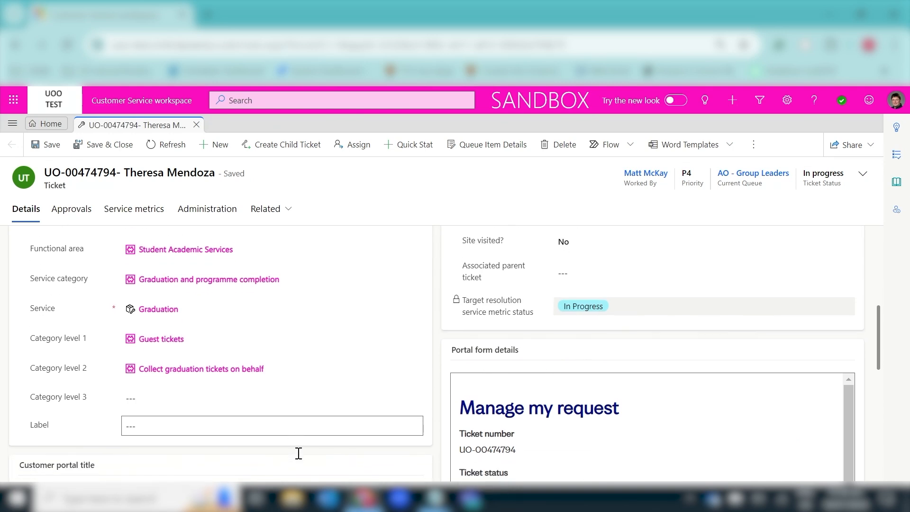
scroll(298, 460, down, 2)
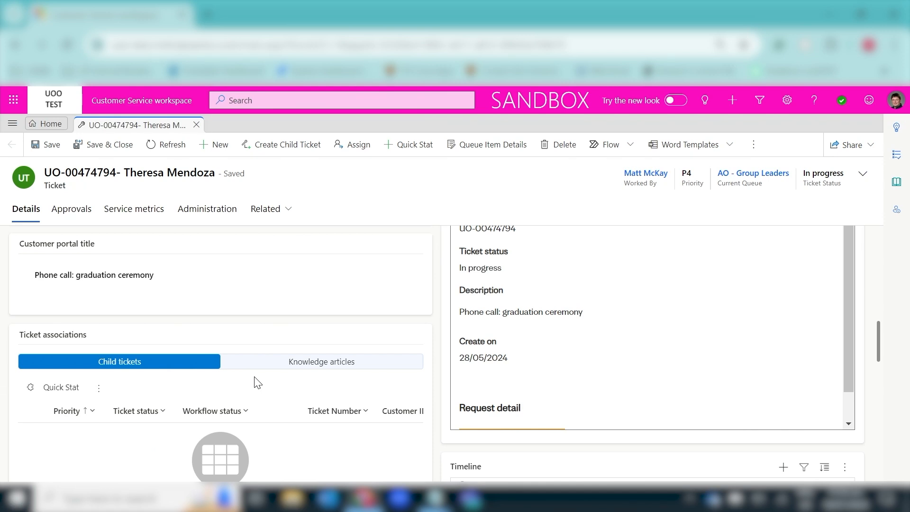
Scroll through Connections, the 'Ticket collection' restricted note and Timeline, then back to categorisation
scroll(256, 381, down, 5)
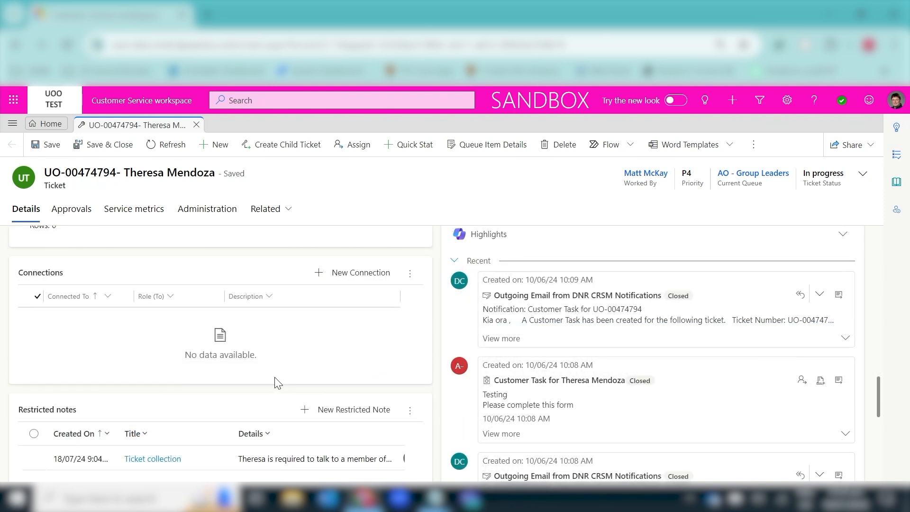
scroll(277, 382, down, 3)
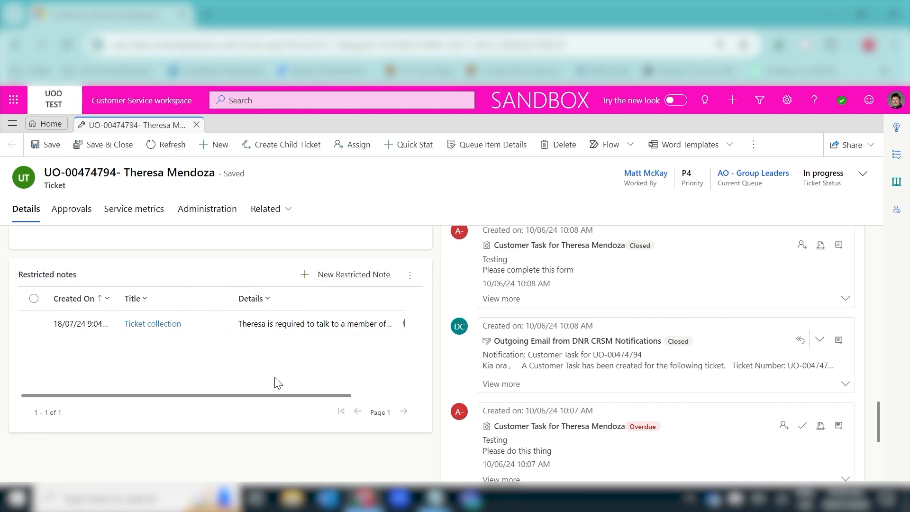
scroll(277, 383, up, 10)
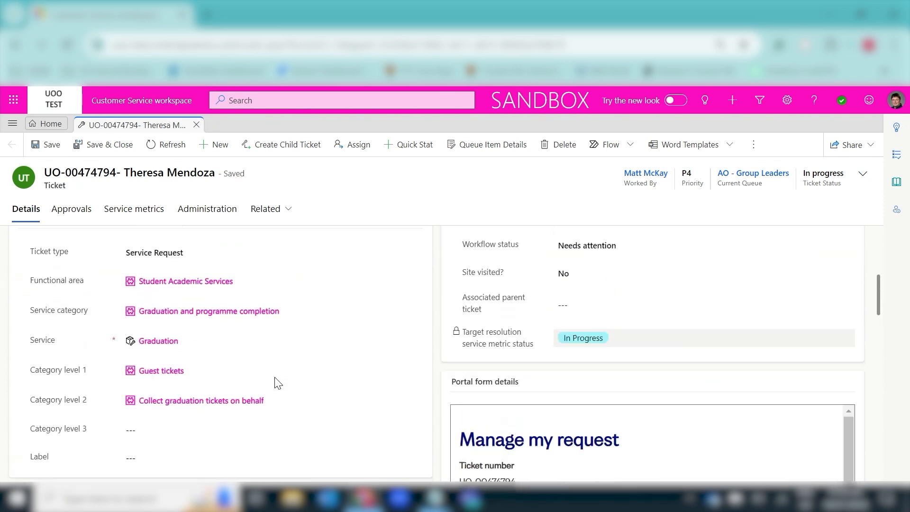
Expand the Copilot Summary card at the top to show the AI overview of the enquiry
scroll(277, 383, up, 2)
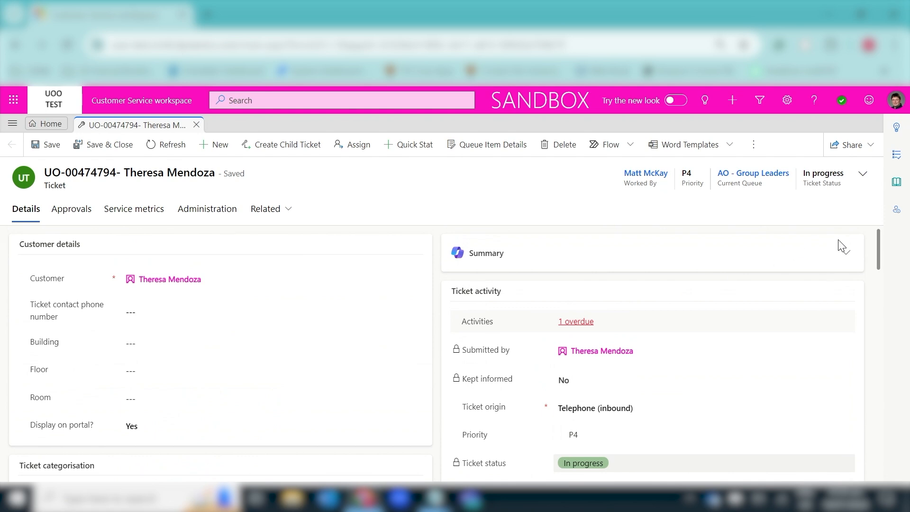
click(847, 255)
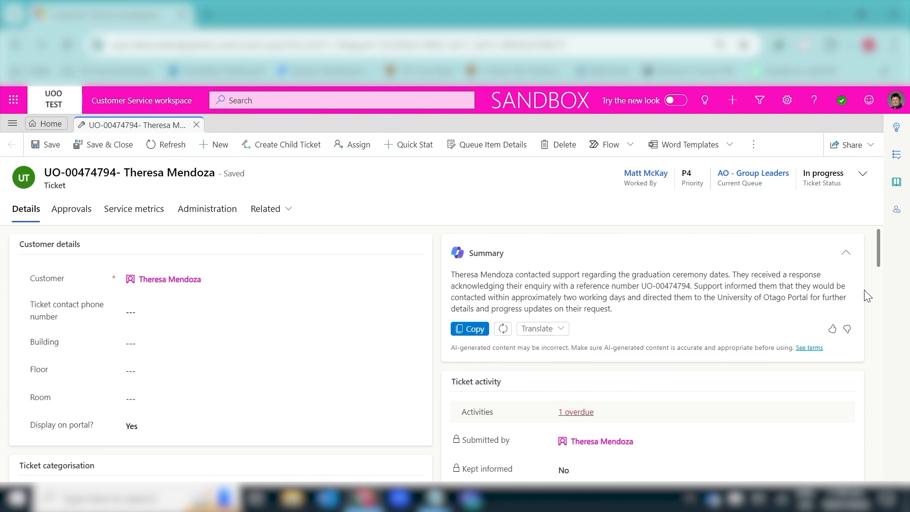
Scroll to Ticket activity, showing Telephone (inbound) origin, priority P4 and Needs attention status
scroll(864, 291, down, 3)
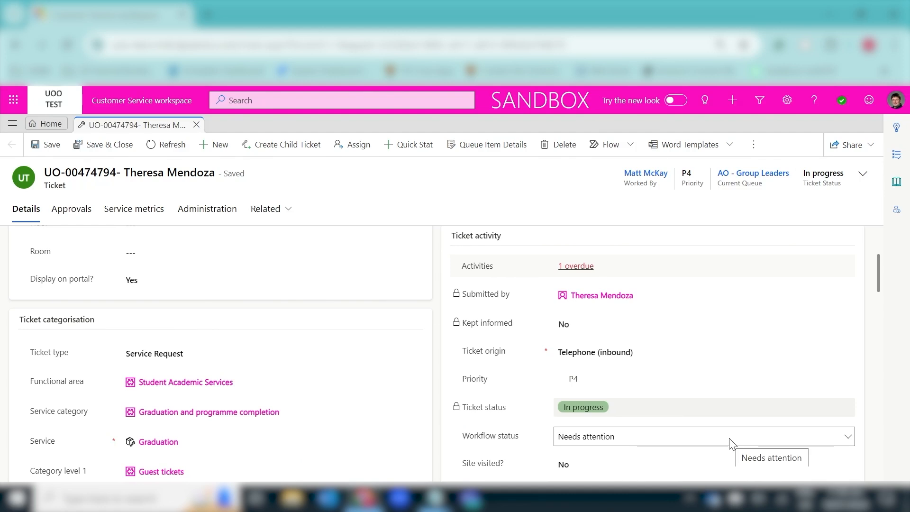
Scroll to the Manage my request portal form with status In progress and 'Phone call: graduation ceremony'
scroll(730, 443, down, 3)
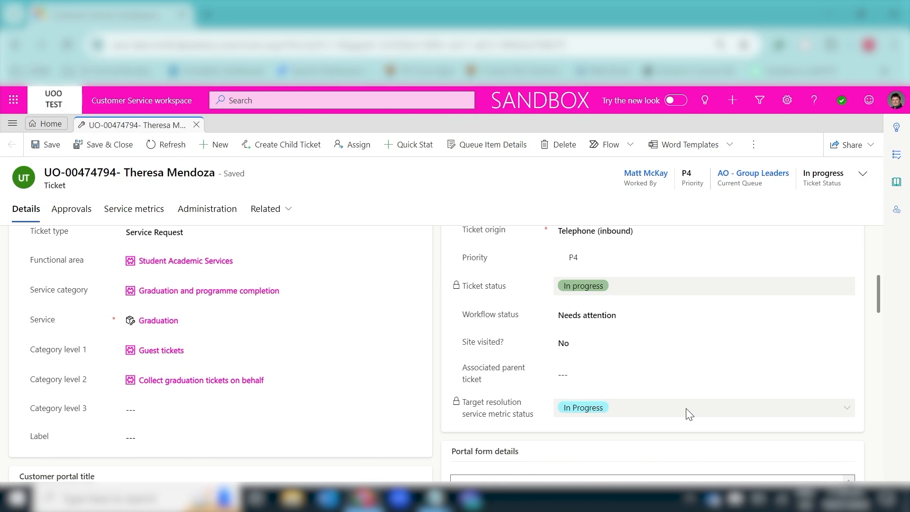
scroll(688, 414, down, 5)
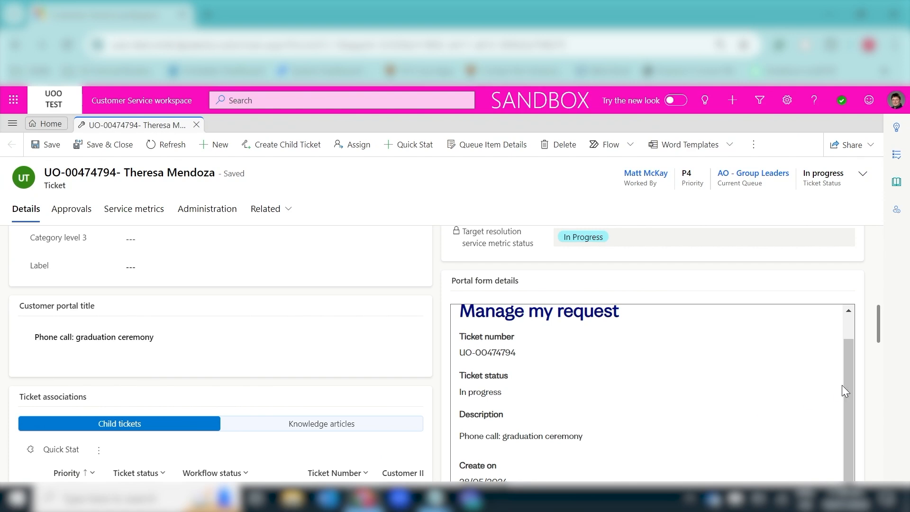
Scroll down to the Timeline section beside Connections and Restricted notes
scroll(866, 394, down, 5)
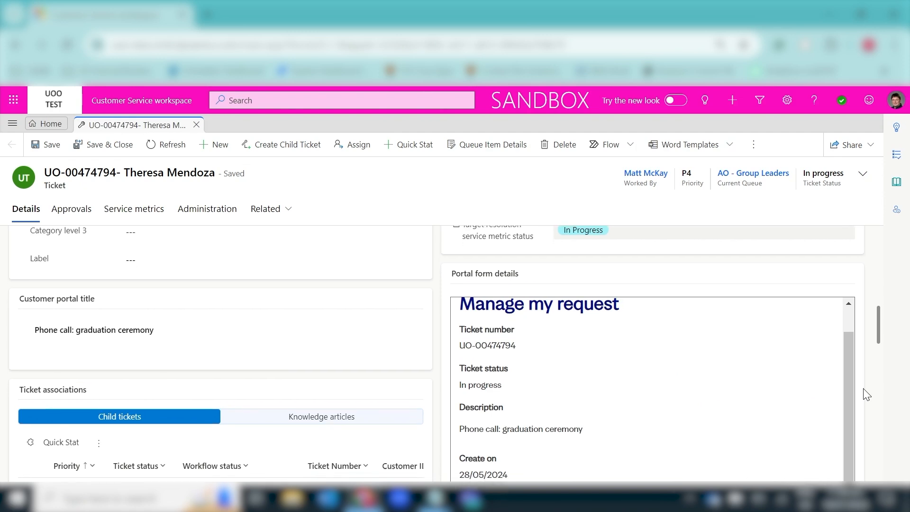
scroll(866, 394, down, 2)
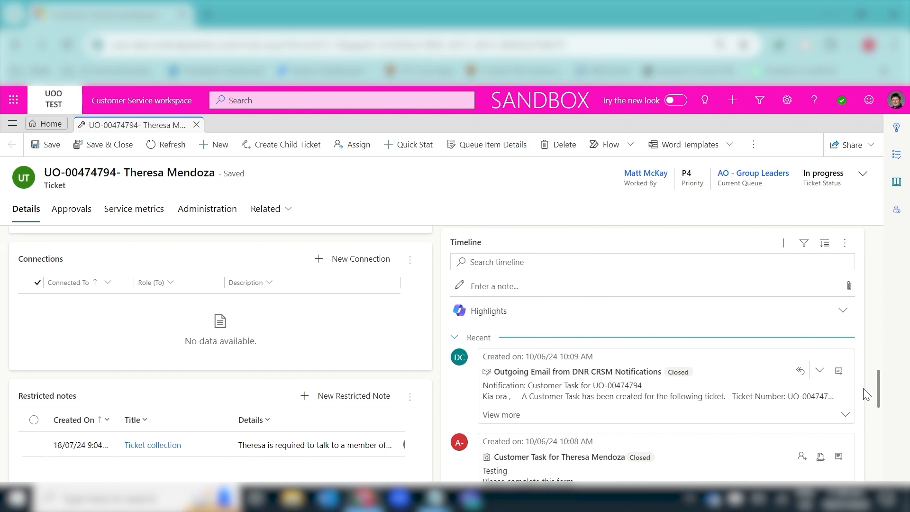
Expand the Timeline Highlights and open the Customer Details pane in the side bar
click(841, 312)
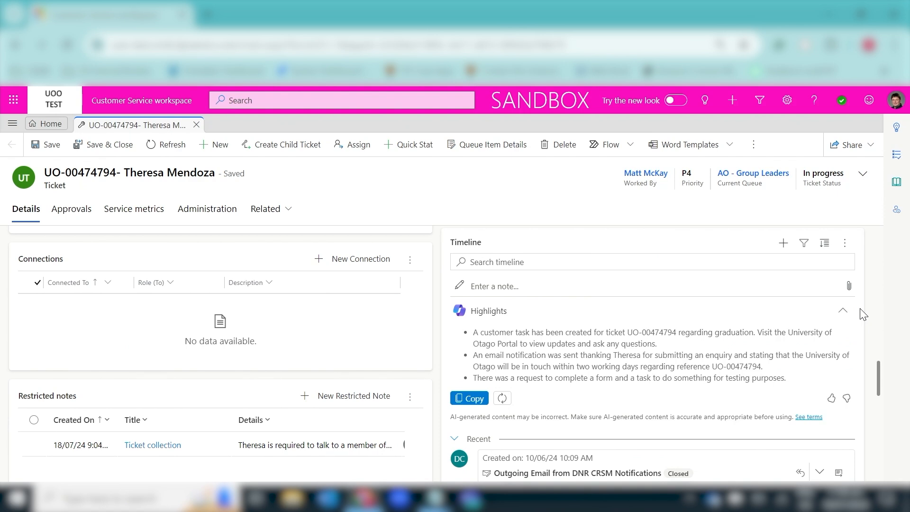
click(893, 212)
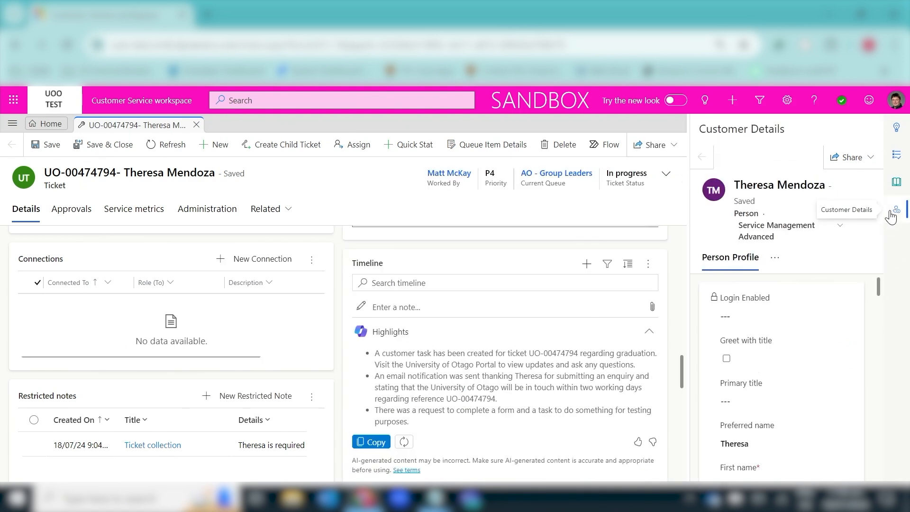
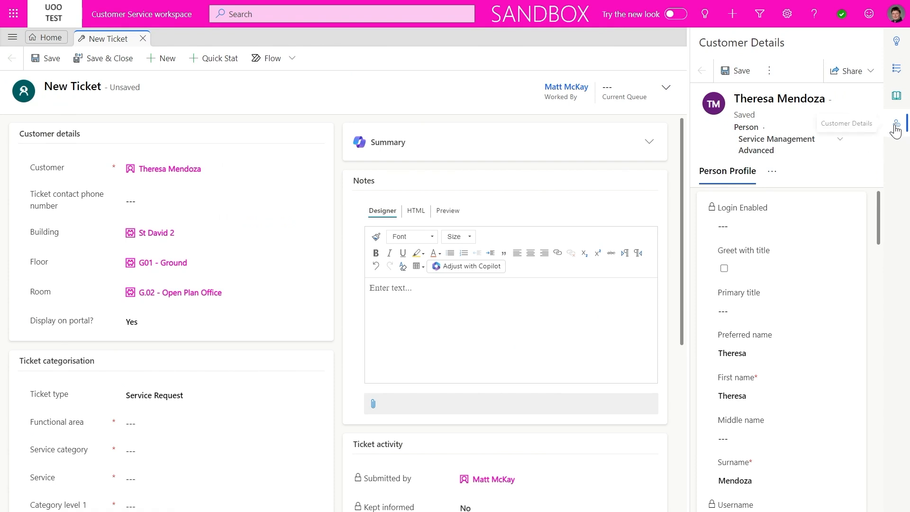
Close the Customer Details side pane on the new ticket
click(889, 126)
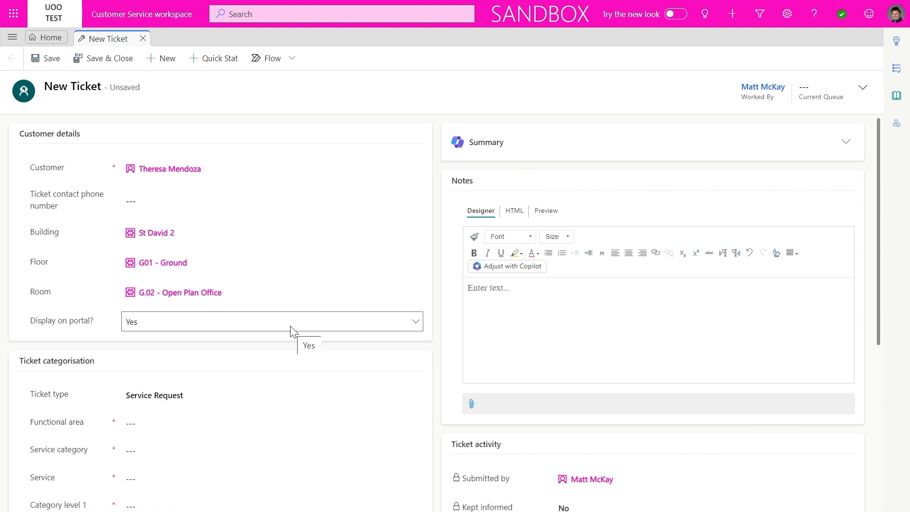
Categorise the ticket as FollowMe printing, then Add or update printer drivers at level 2
scroll(291, 331, down, 4)
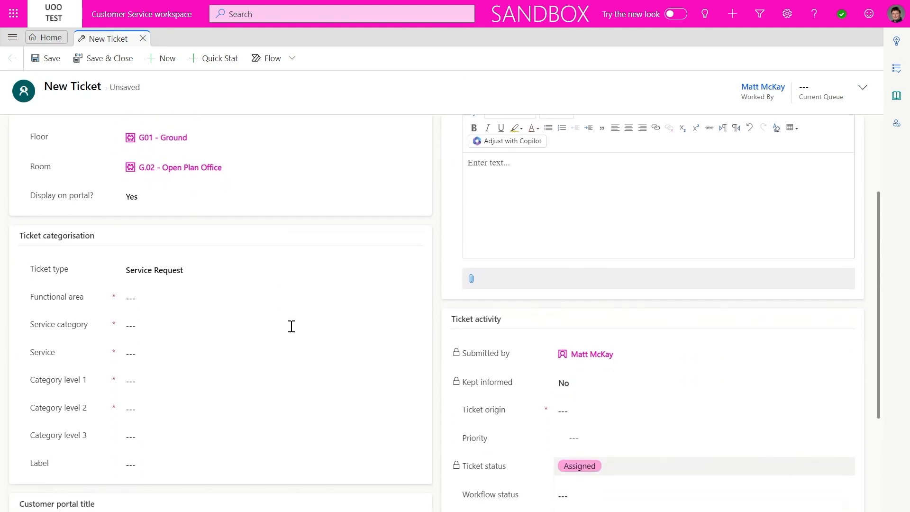
scroll(291, 326, down, 1)
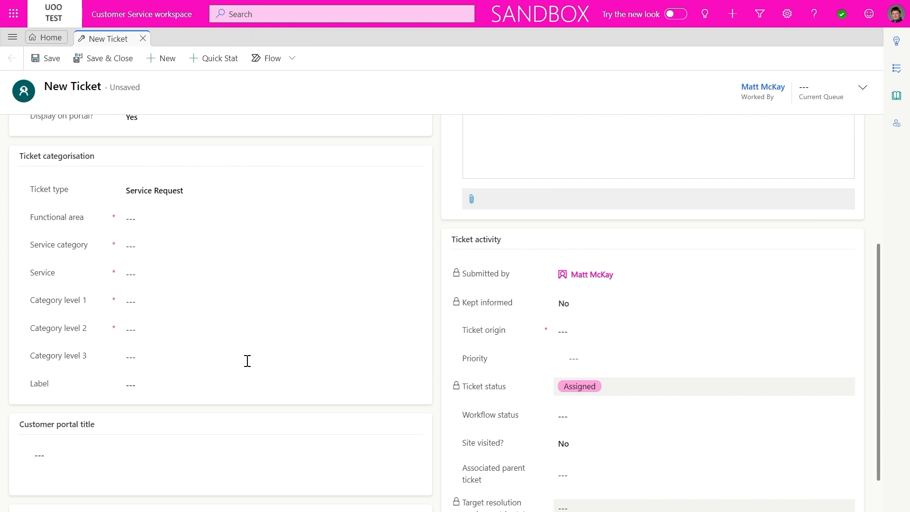
click(189, 302)
text(fo)
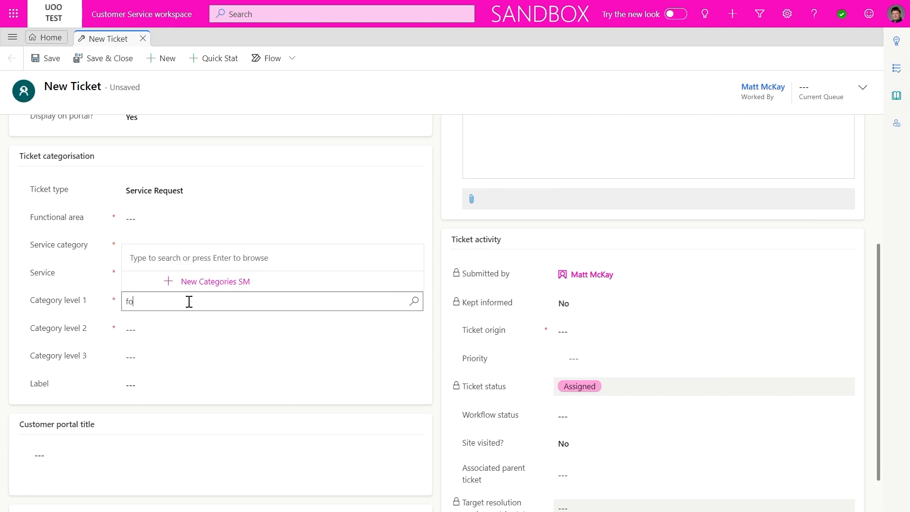
text(llow me)
click(186, 269)
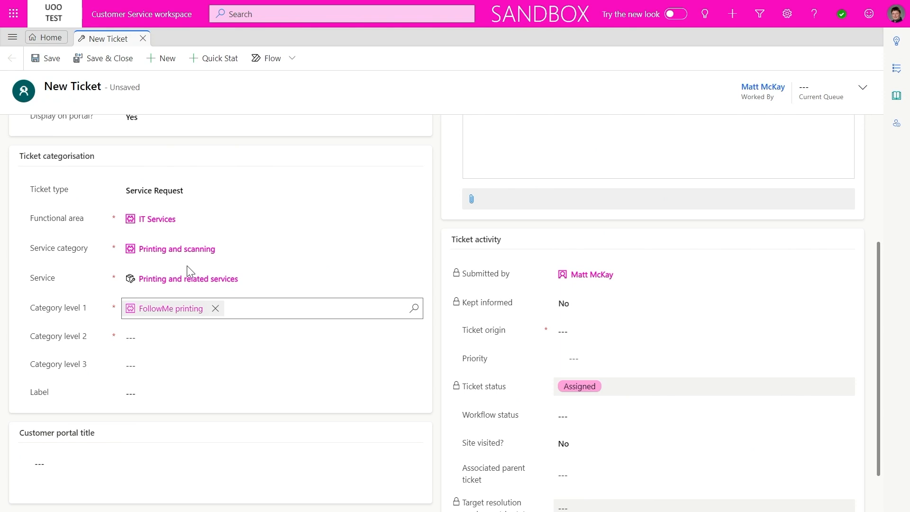
click(157, 337)
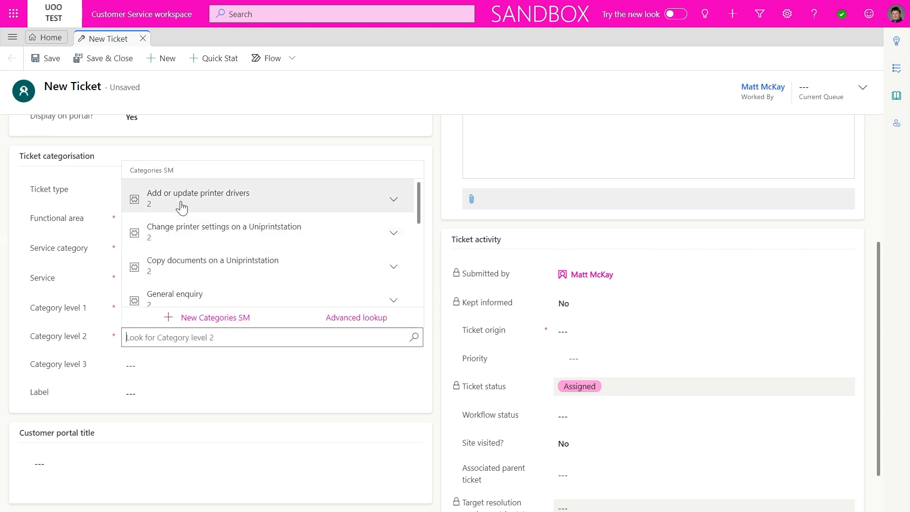
click(180, 208)
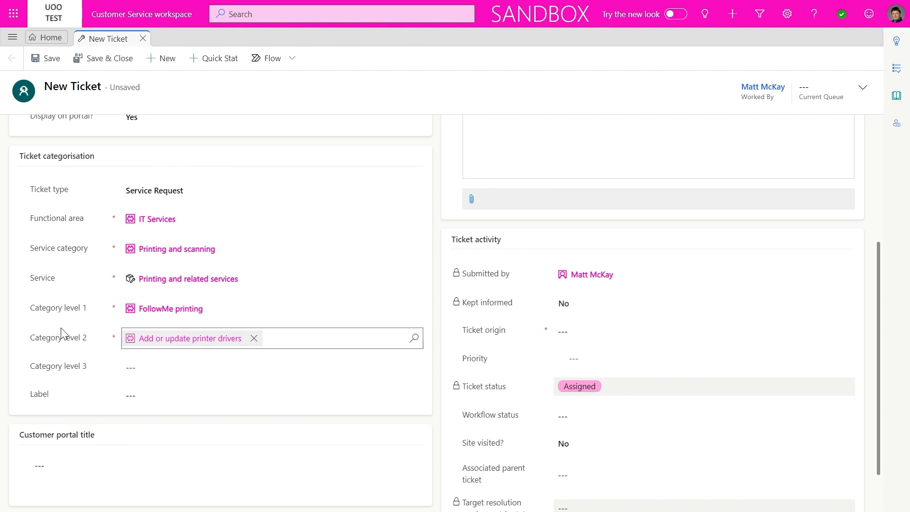
scroll(60, 332, down, 1)
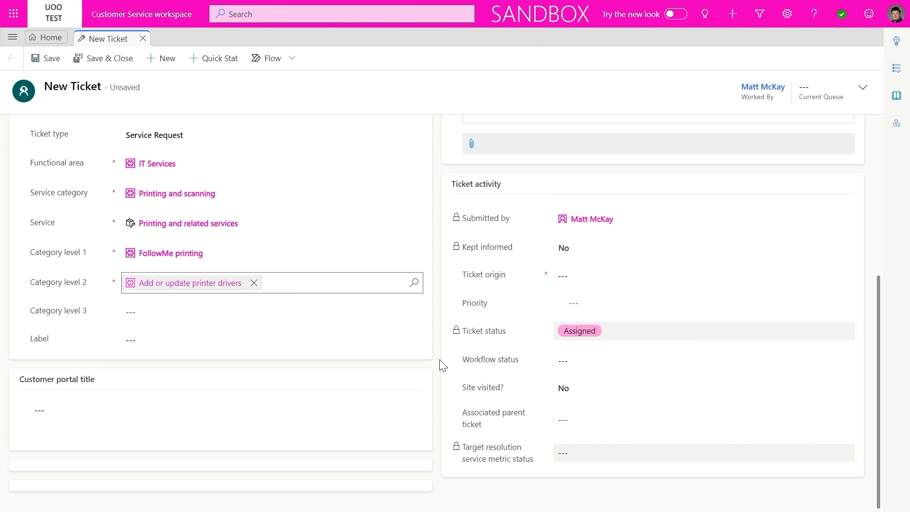
scroll(443, 364, up, 5)
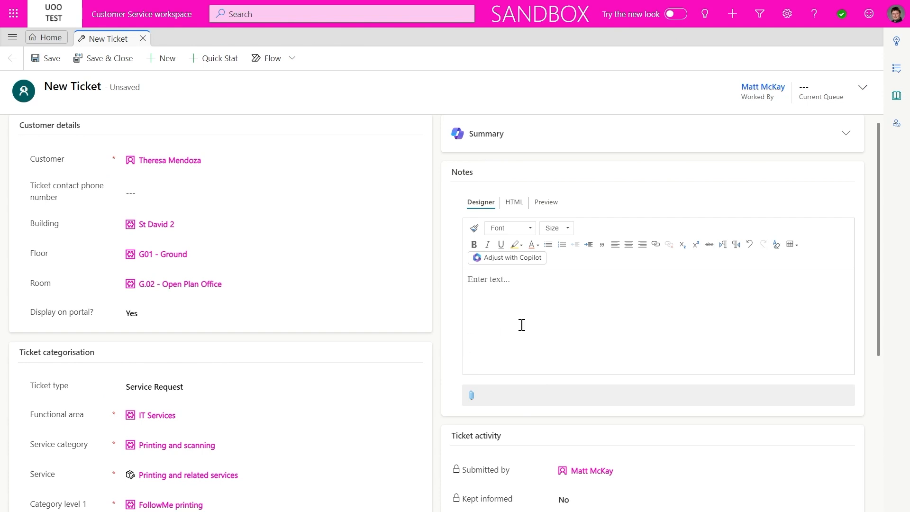
Write a ticket note that the customer had issues with her print drivers
click(521, 325)
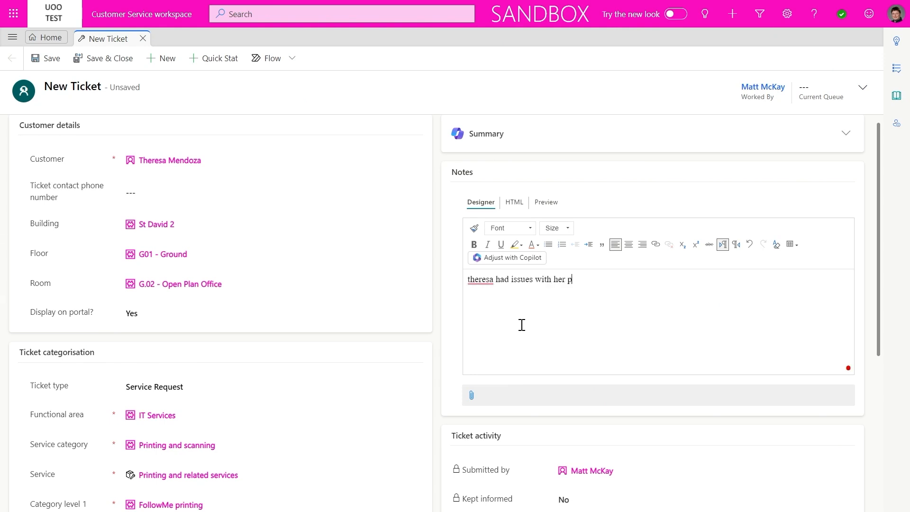
scroll(522, 325, down, 1)
scroll(521, 325, down, 4)
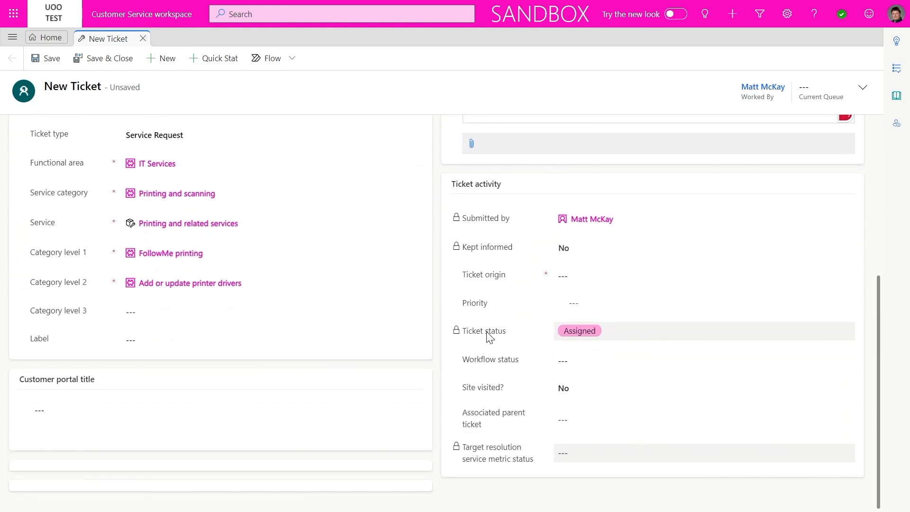
Set the ticket origin to Telephone (inbound) and save the ticket
click(585, 277)
click(586, 277)
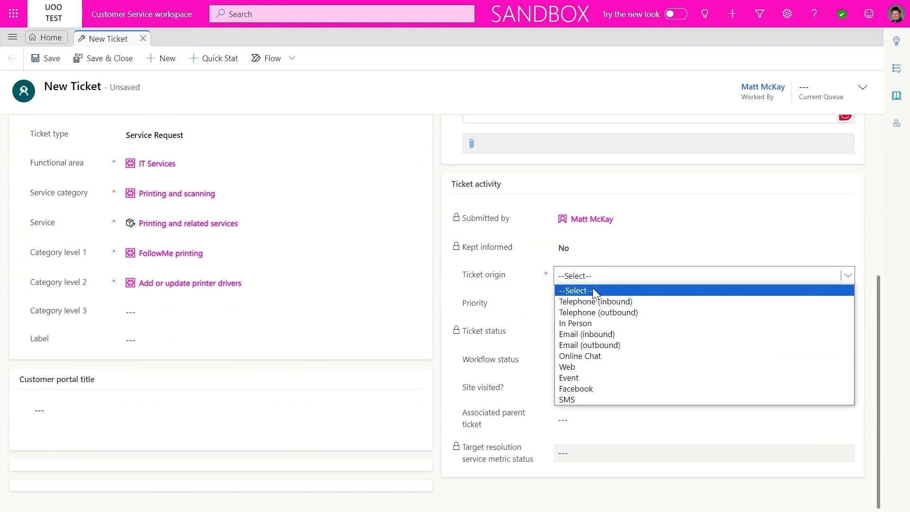
click(610, 299)
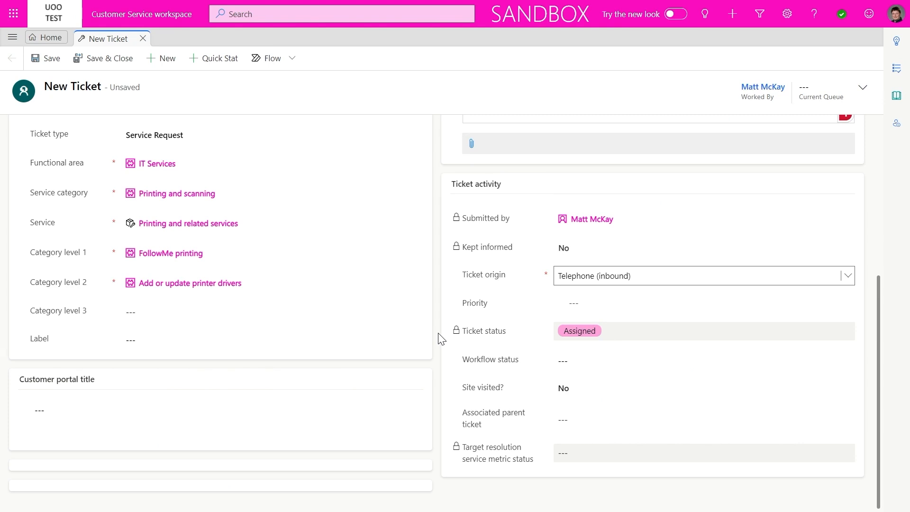
click(57, 64)
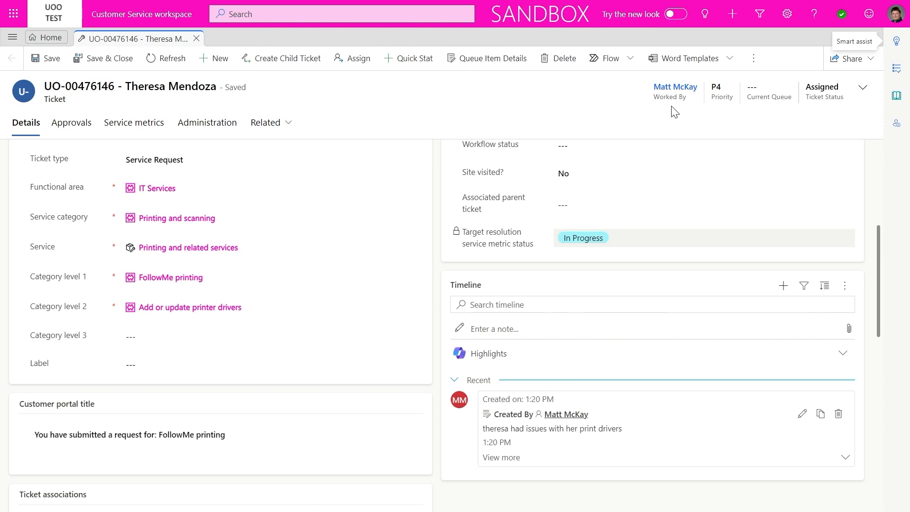
Set the ticket status to In progress and the workflow status to Under review
scroll(493, 326, down, 8)
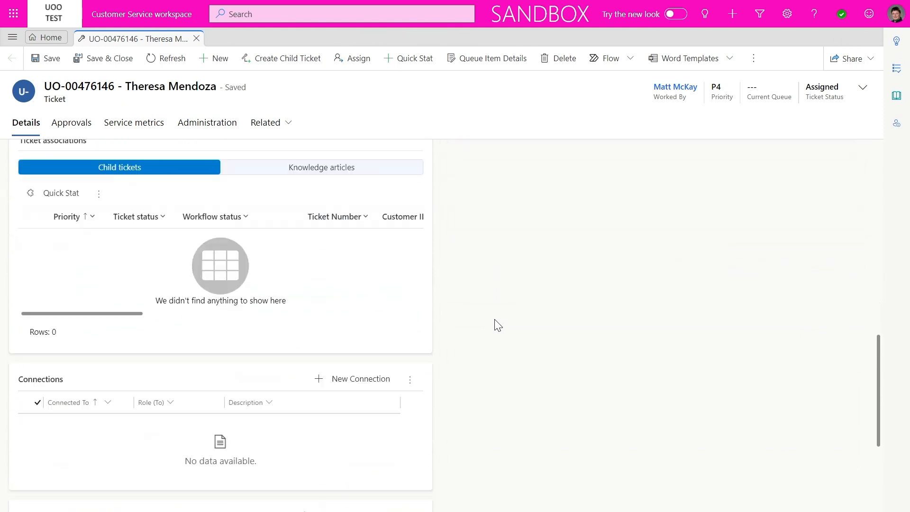
scroll(497, 325, down, 1)
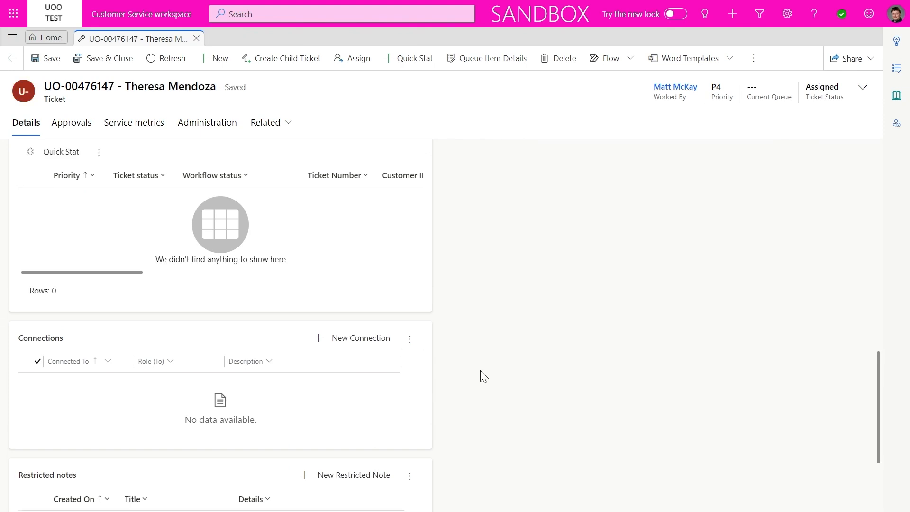
scroll(480, 371, up, 15)
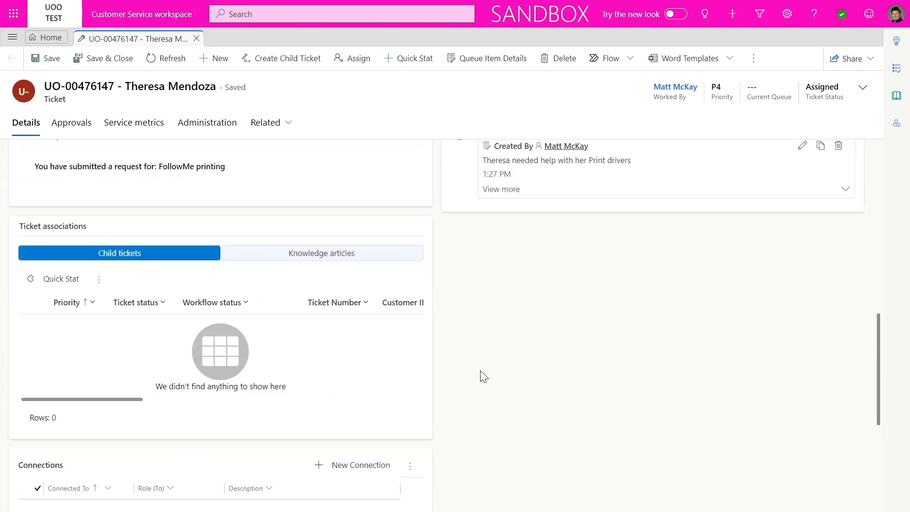
scroll(480, 374, up, 1)
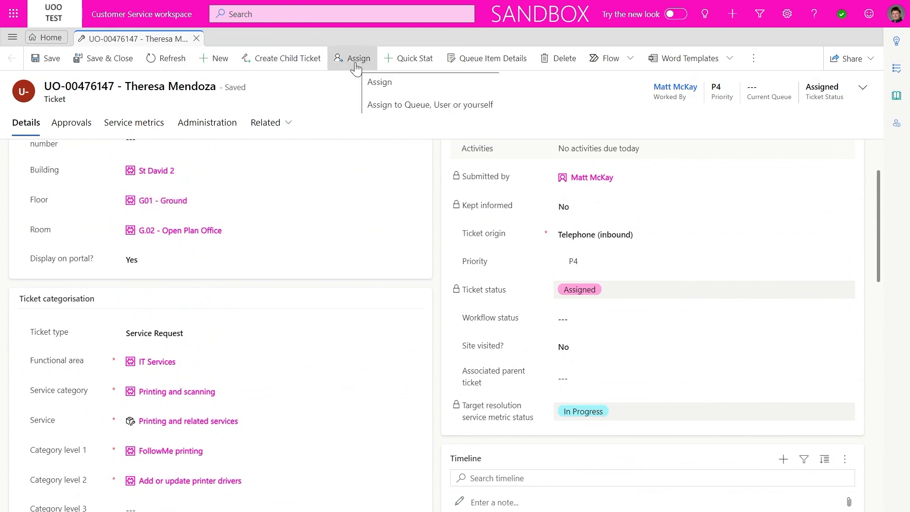
click(862, 88)
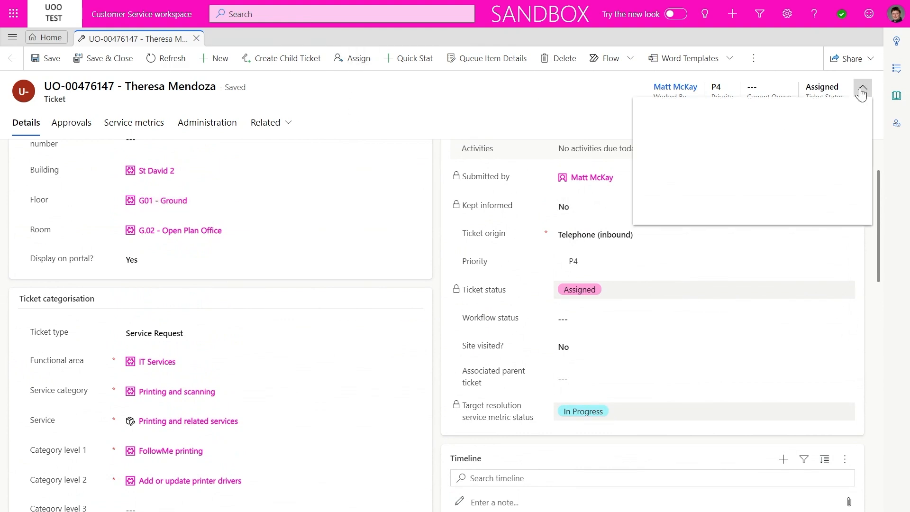
click(777, 200)
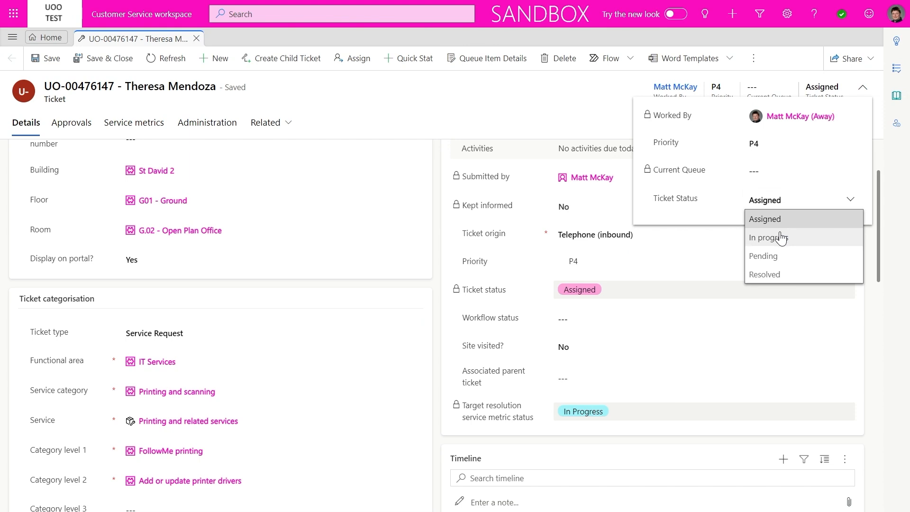
click(773, 237)
click(580, 324)
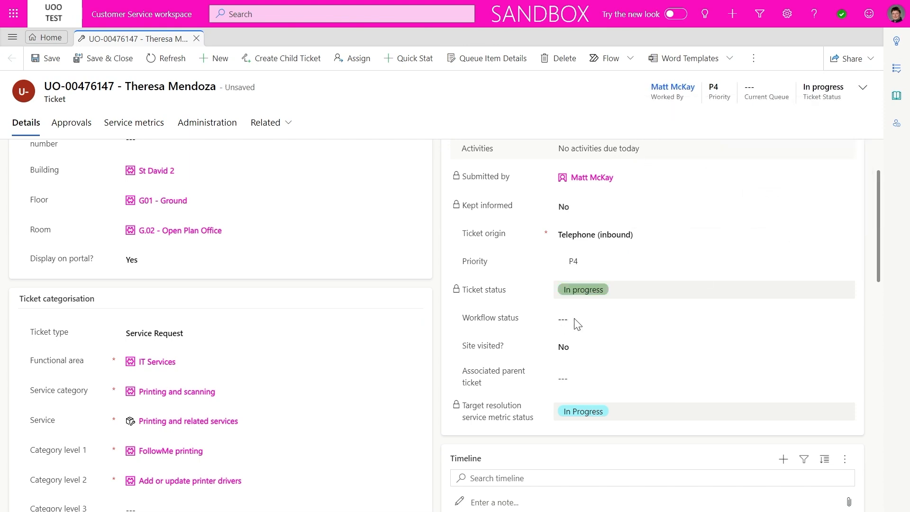
click(581, 320)
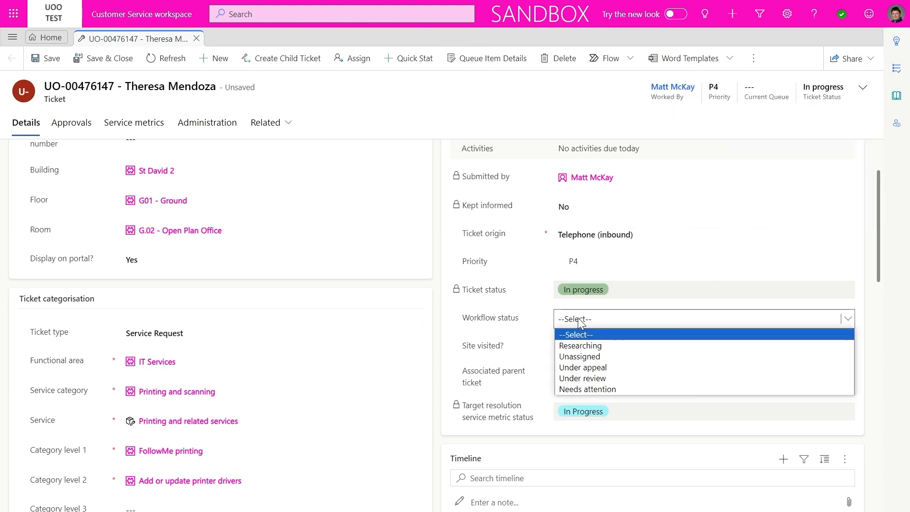
click(588, 379)
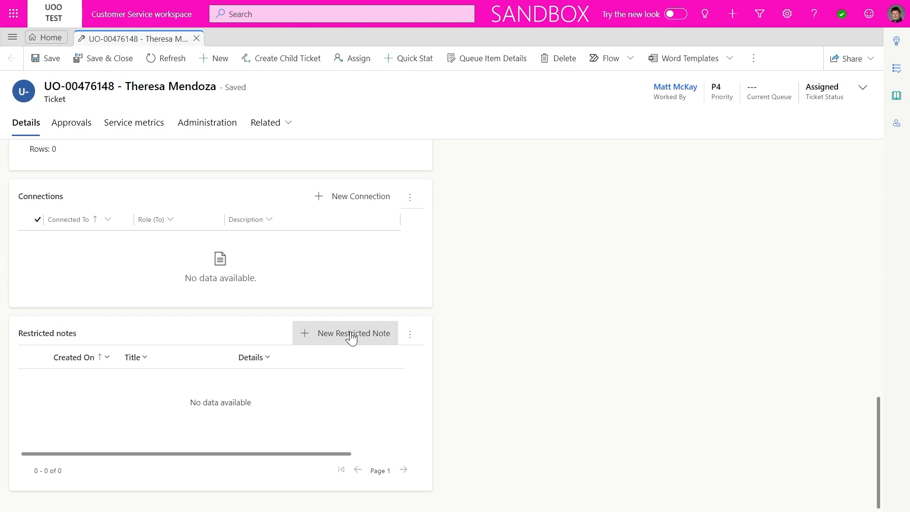
Add a restricted note titled 'Driver help' saying the customer installed drivers from HCS
click(351, 334)
click(760, 64)
text(Driver help)
click(761, 91)
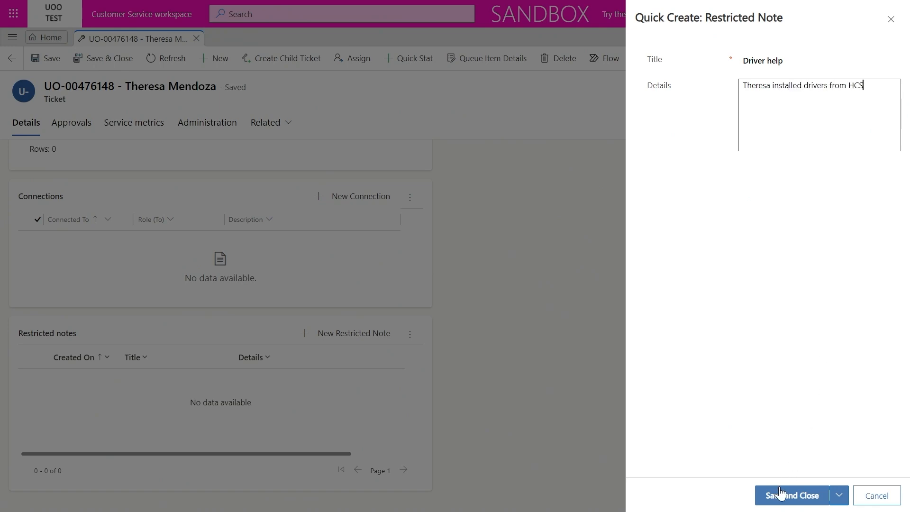
click(779, 493)
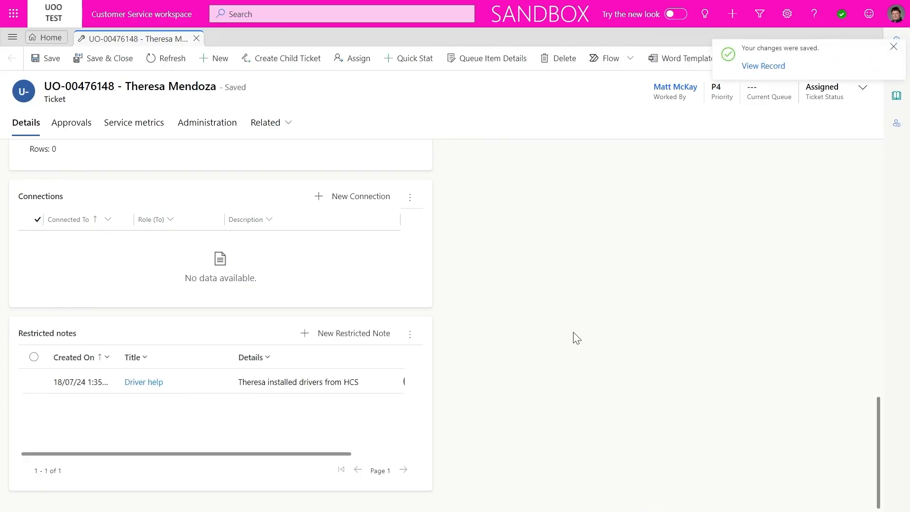
Add a timeline note stating the customer's issue is resolved
scroll(490, 280, up, 6)
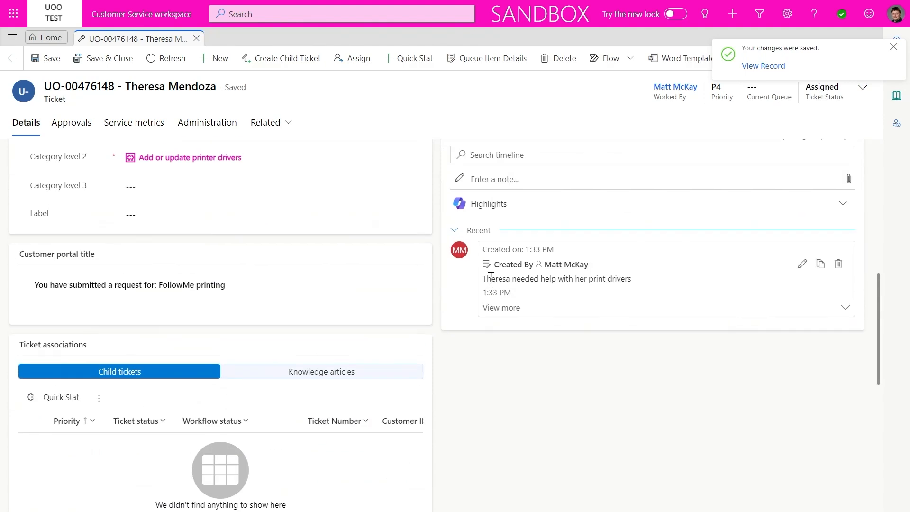
scroll(490, 278, up, 3)
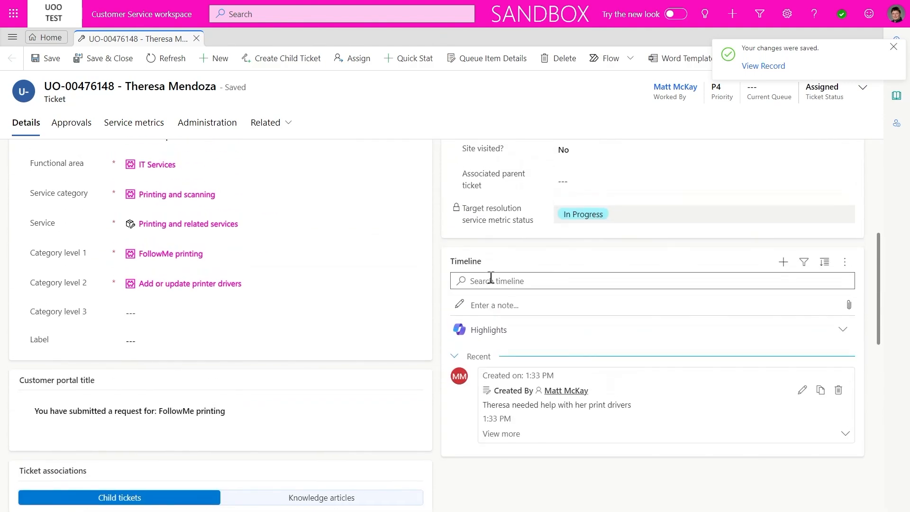
click(511, 305)
click(487, 426)
text(Theresa's issue is resolved)
scroll(521, 424, down, 3)
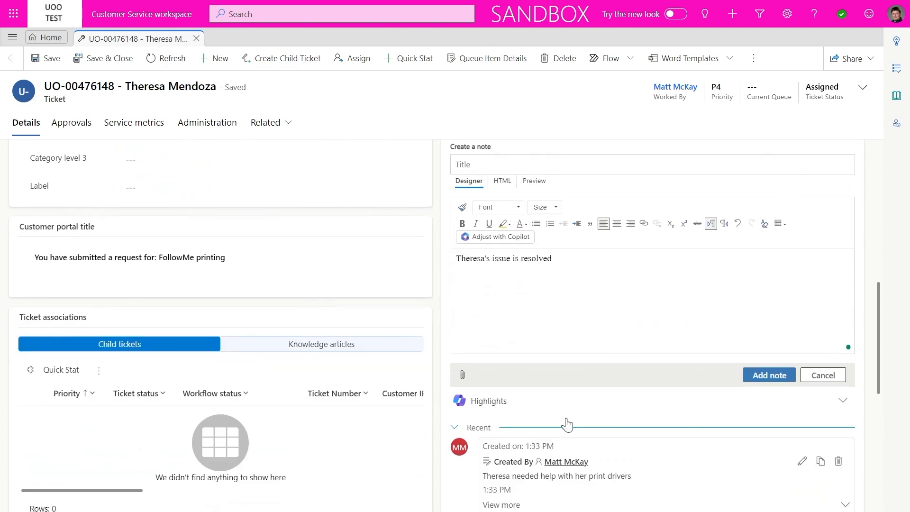
click(744, 381)
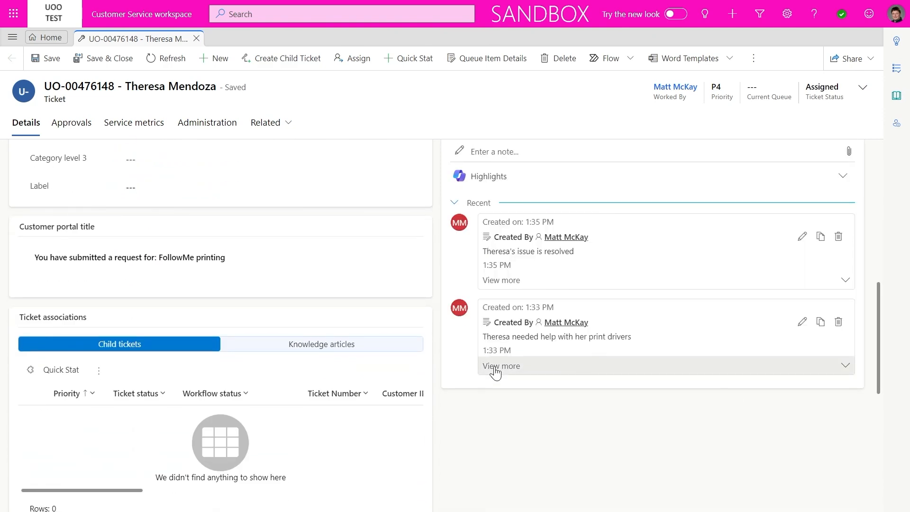
scroll(553, 372, up, 7)
Set the ticket status to Resolved with reason Advice / information provided, and save
click(863, 88)
click(747, 199)
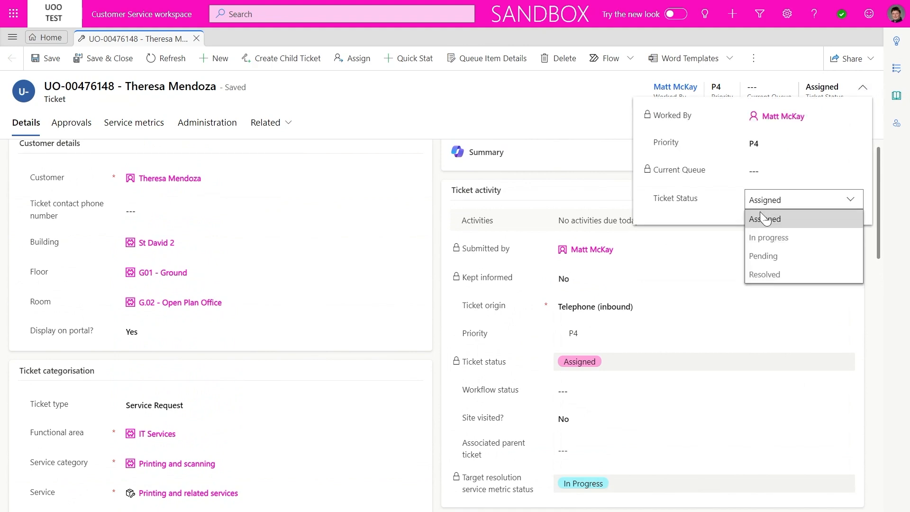
click(760, 270)
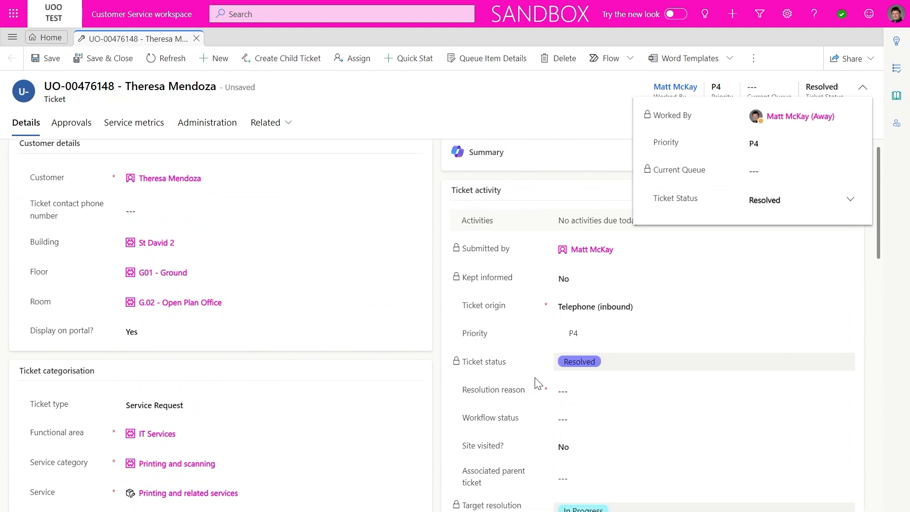
click(581, 396)
click(581, 396)
click(579, 393)
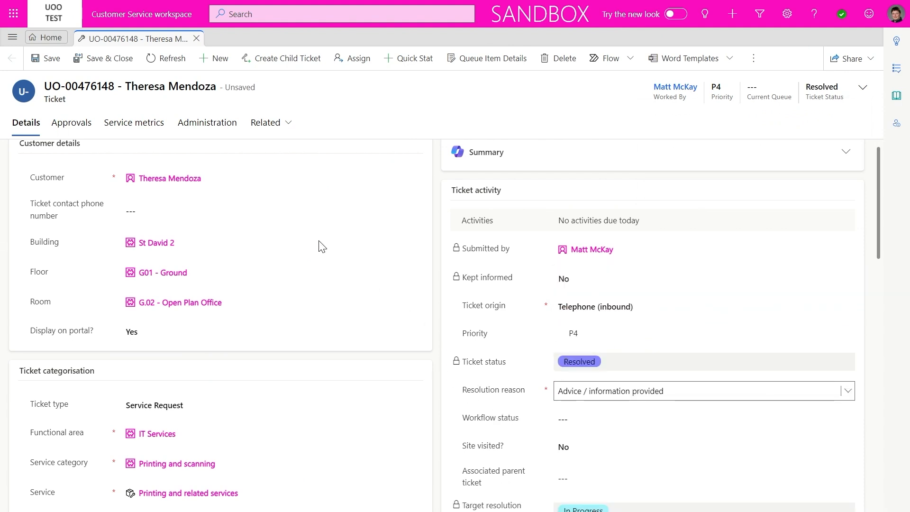
click(48, 59)
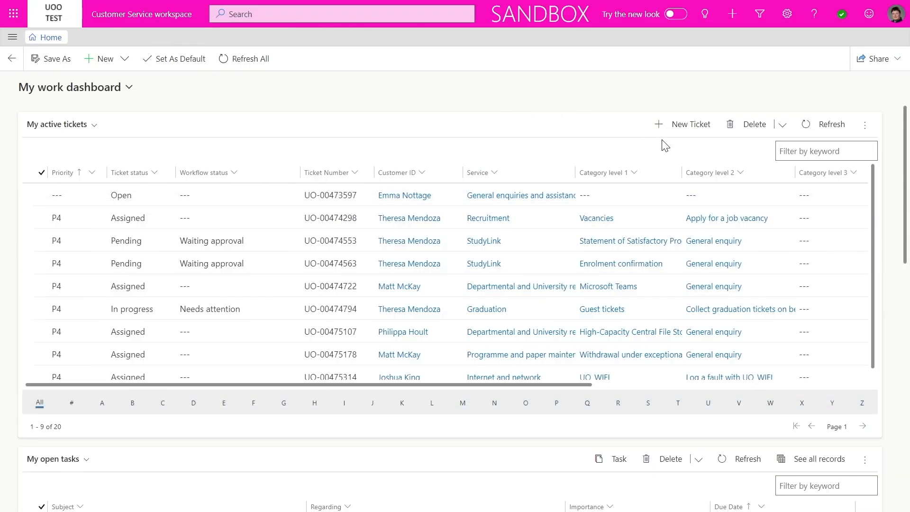
Start a new ticket for the same customer, hiding Smart assist and the customer details pane
click(689, 123)
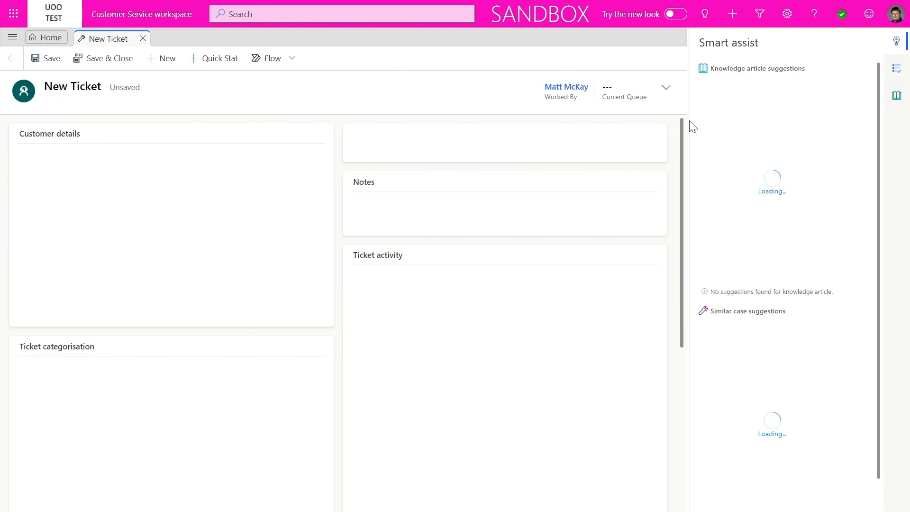
click(896, 43)
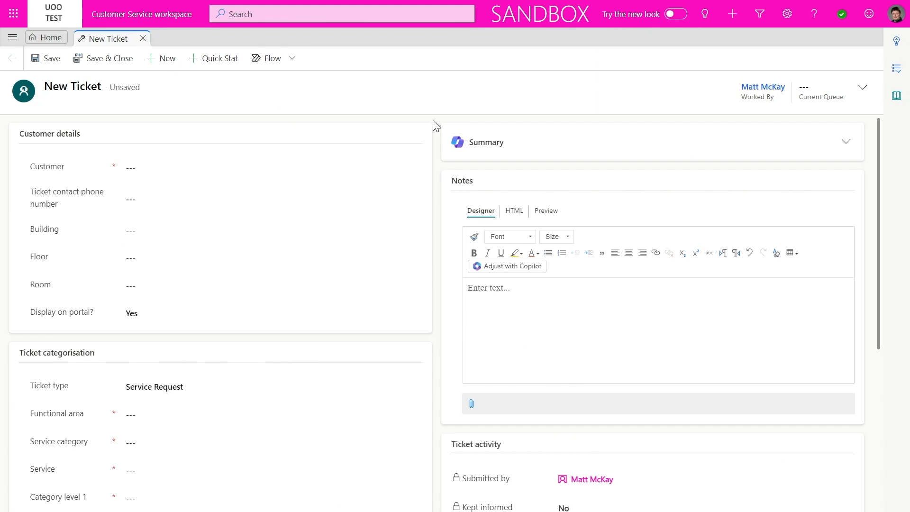
click(241, 173)
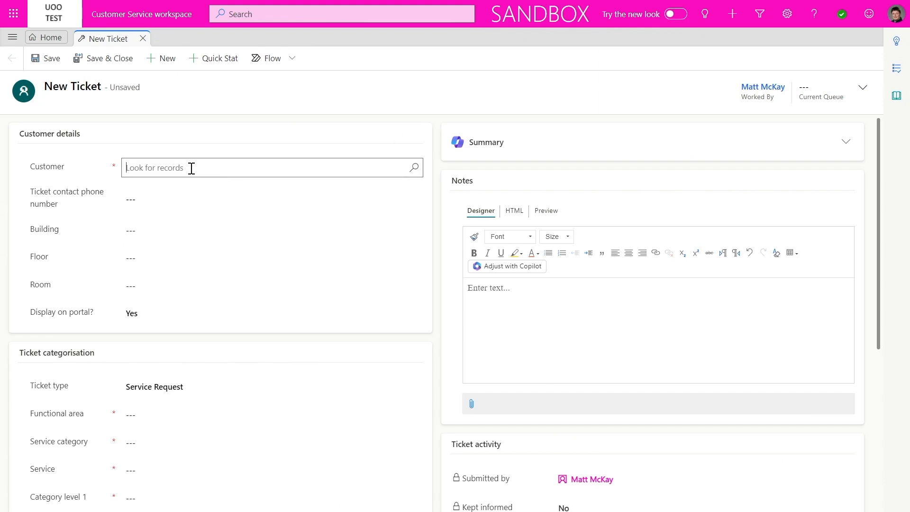
click(170, 227)
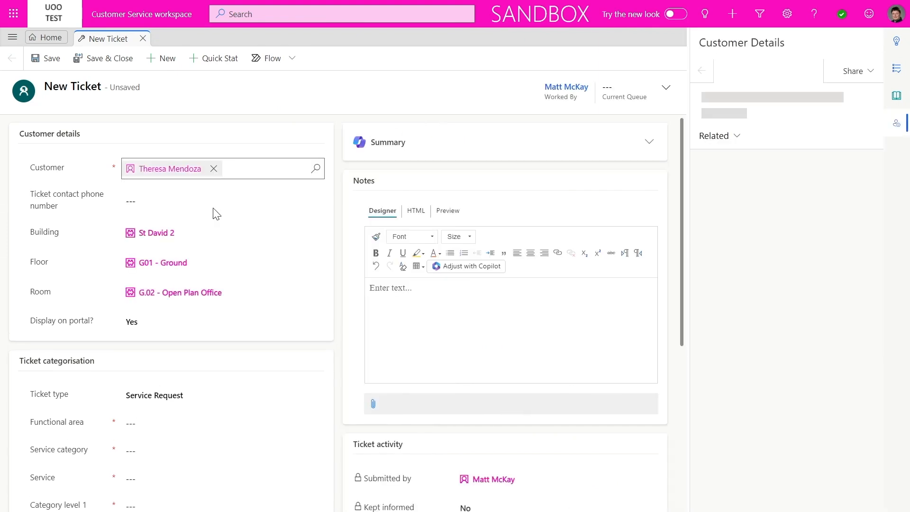
click(895, 126)
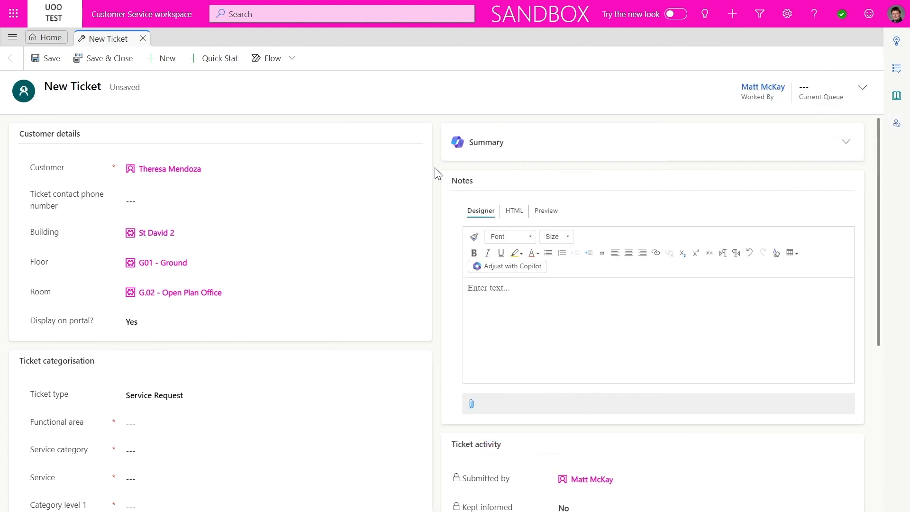
Set category level 2 to Collect graduation tickets on behalf
scroll(440, 173, down, 5)
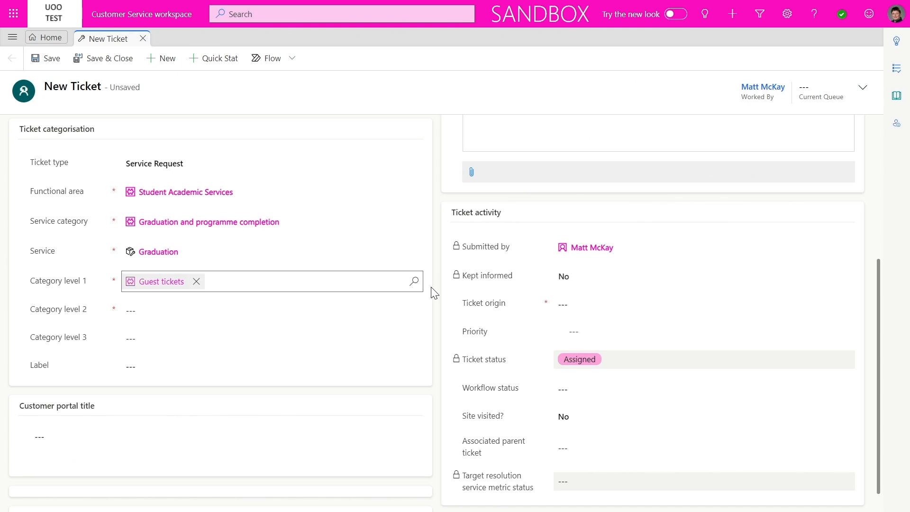
click(320, 312)
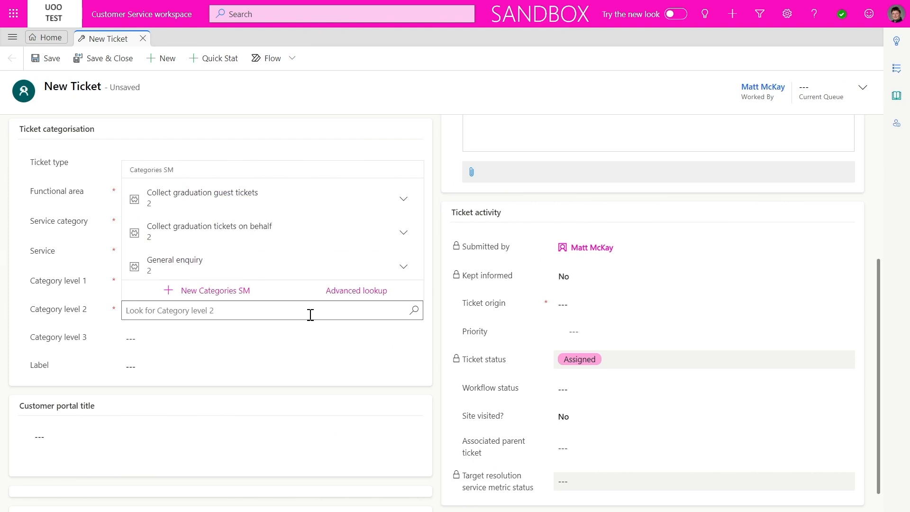
click(270, 233)
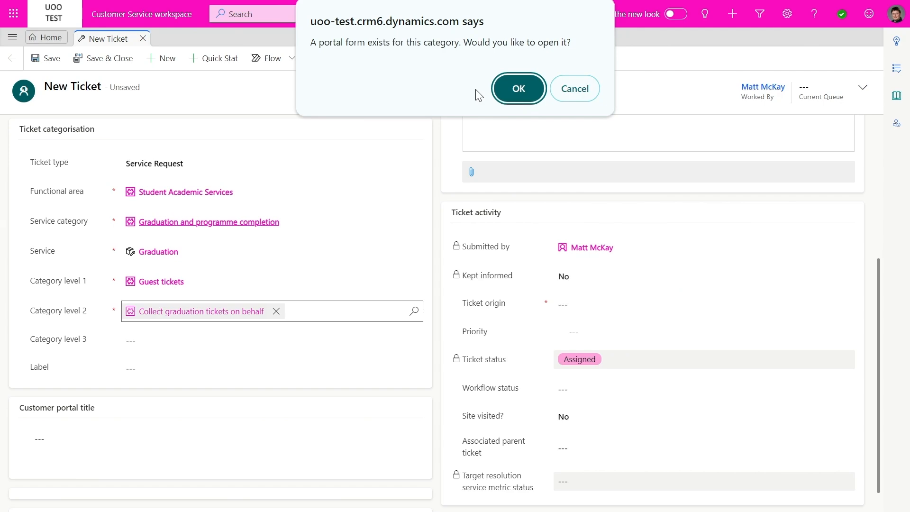
Submit the Graduation tickets portal form with ceremony Sat 03/08/2024 11:34, then open the ticket
click(499, 98)
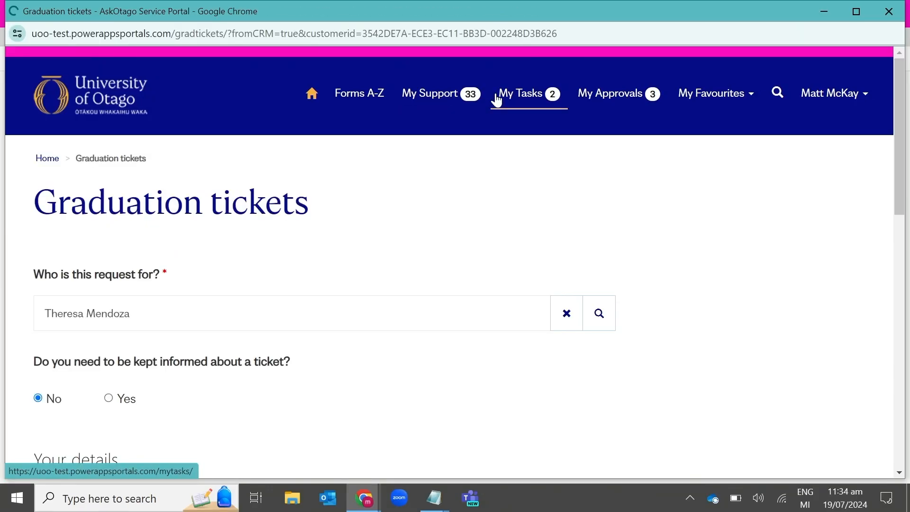
key(F11)
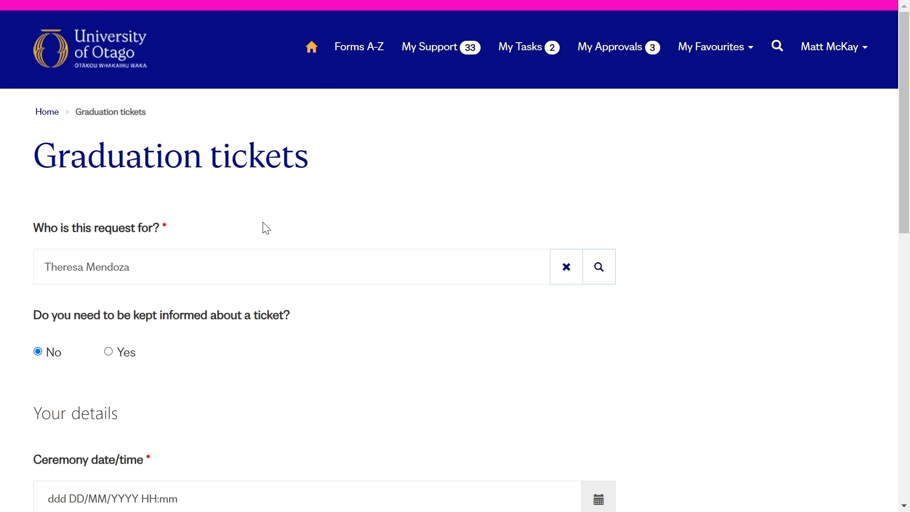
scroll(284, 303, down, 6)
click(608, 137)
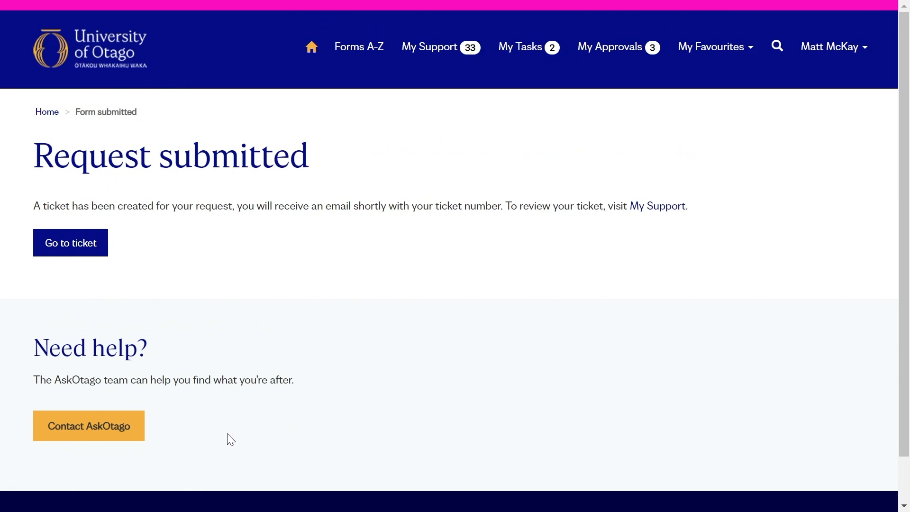
click(68, 247)
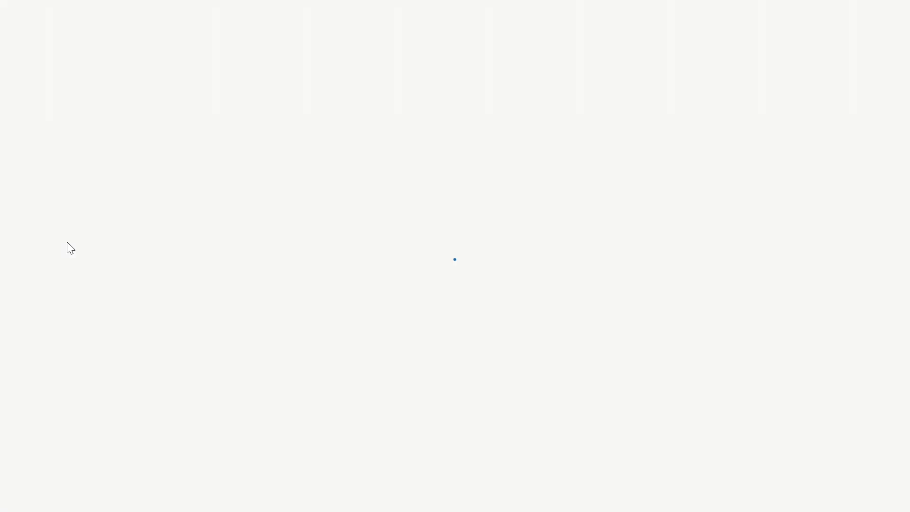
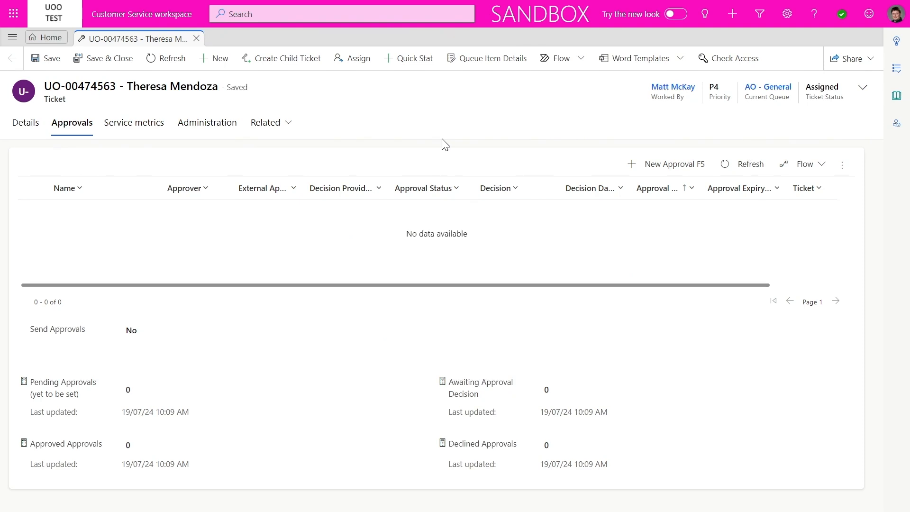
Create a new approval for the ticket and set the searched staff member as Approver
click(666, 166)
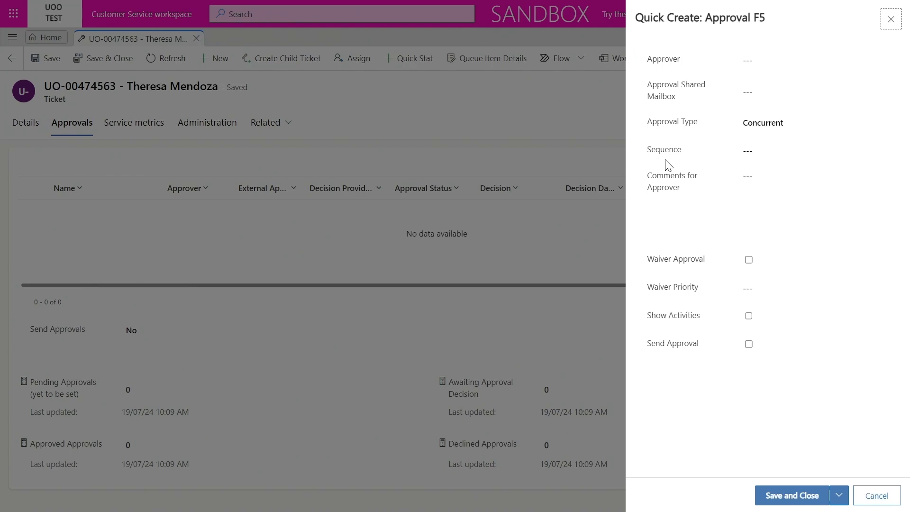
click(748, 60)
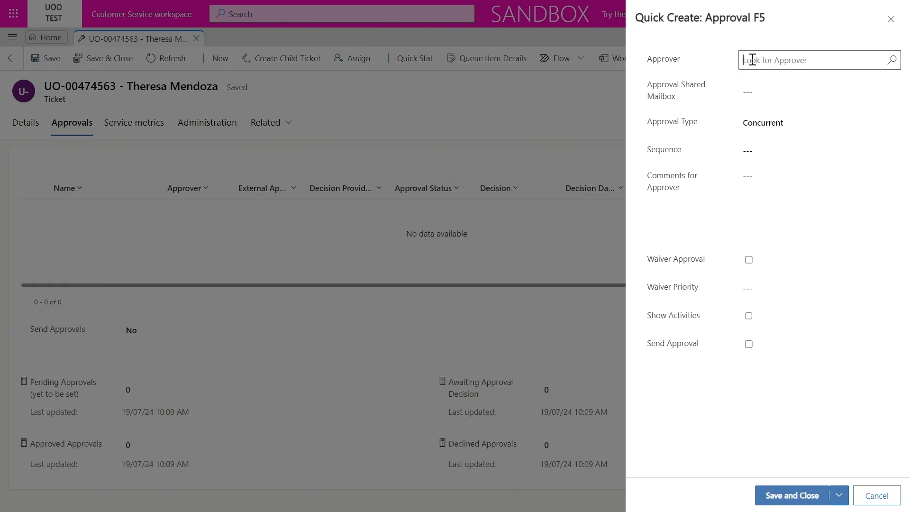
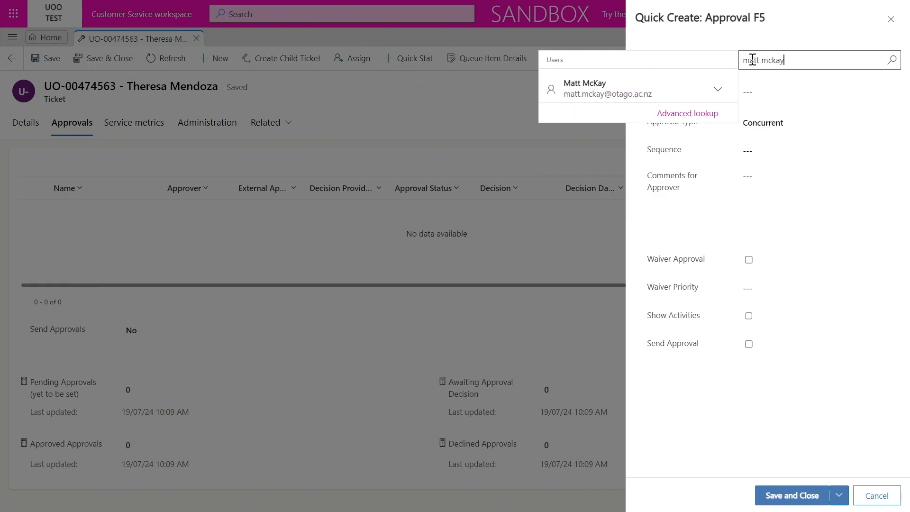
click(624, 89)
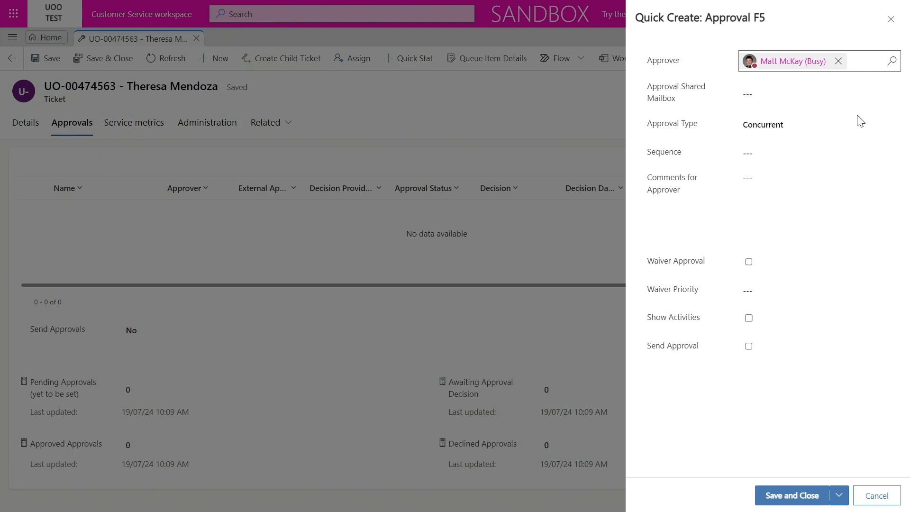
Keep the approval type Concurrent and add the approver comment 'Please approve'
click(879, 131)
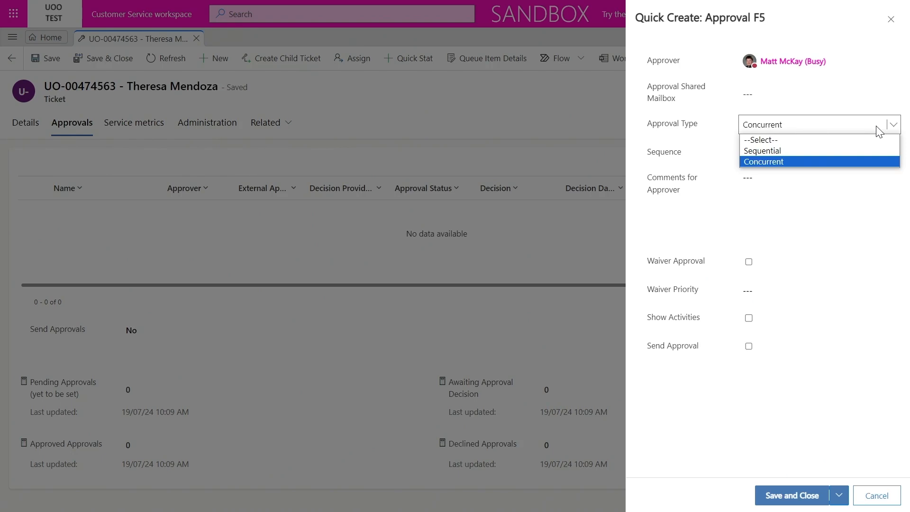
click(879, 131)
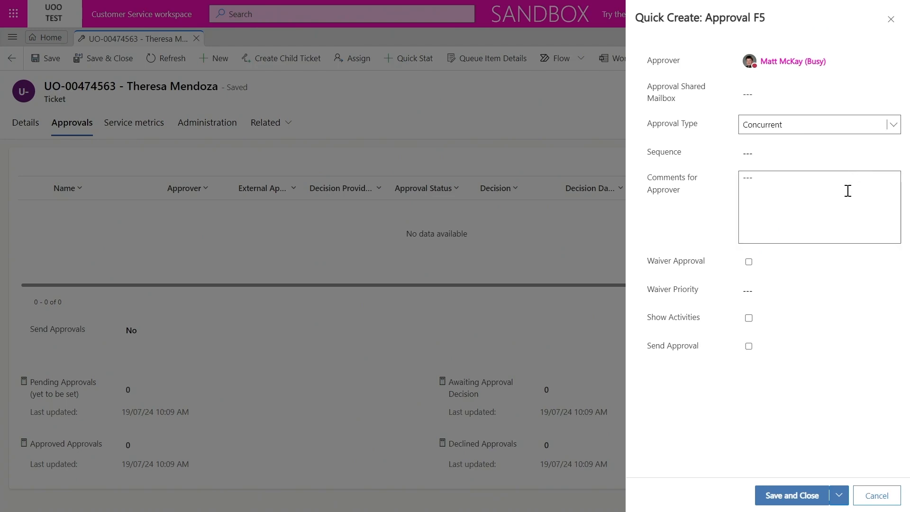
click(848, 190)
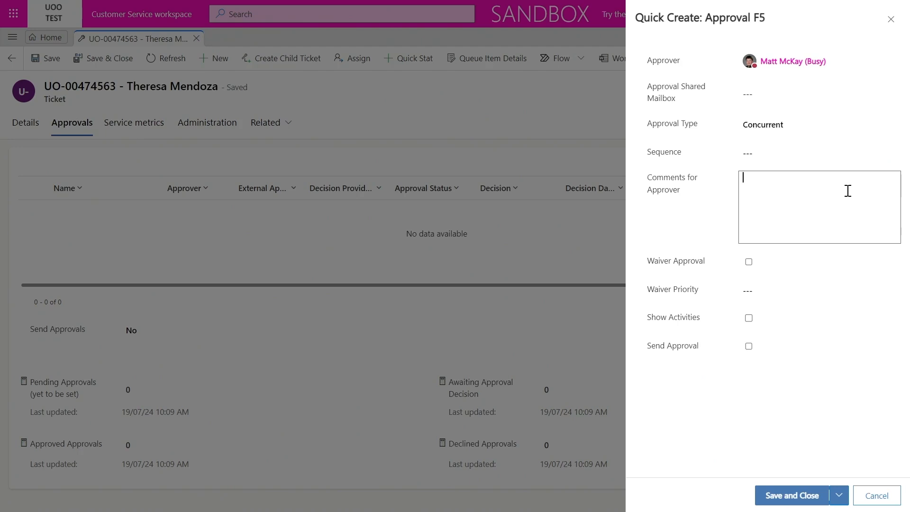
text(Please approve)
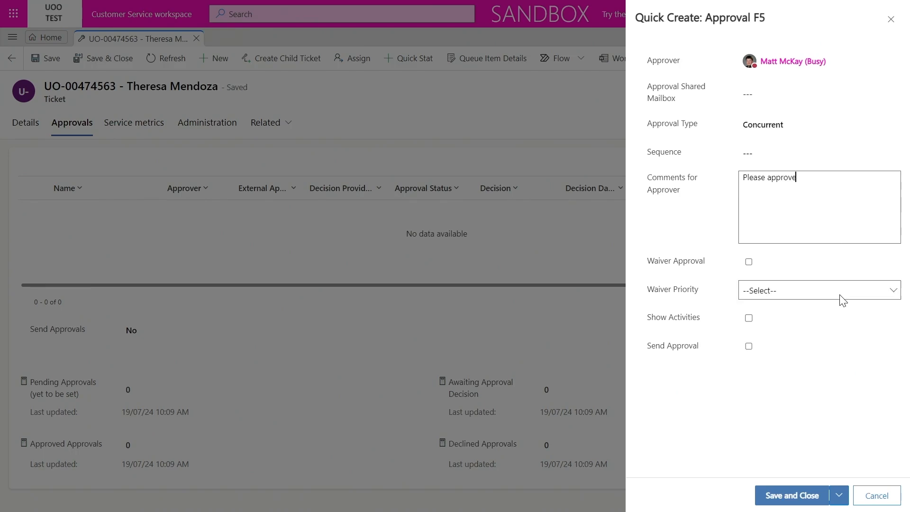
Leave Waiver Priority empty, tick Send Approval, and save the approval
click(839, 294)
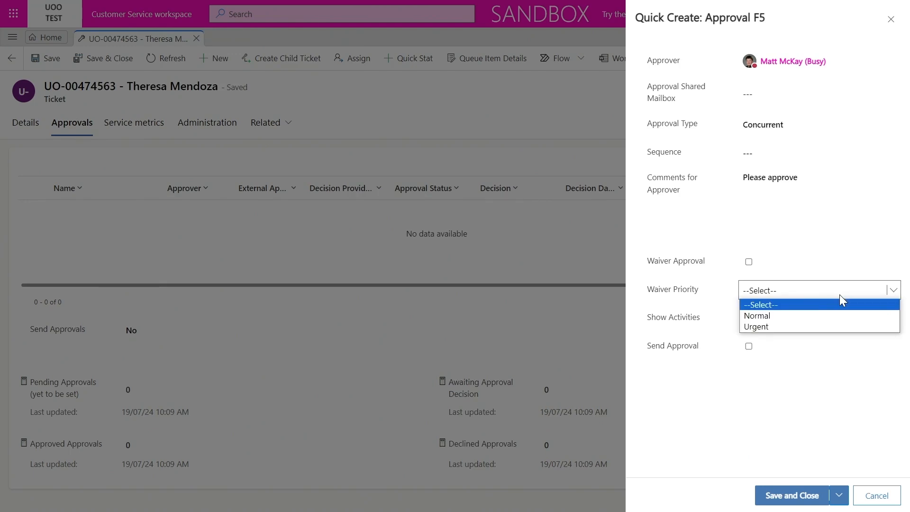
click(840, 294)
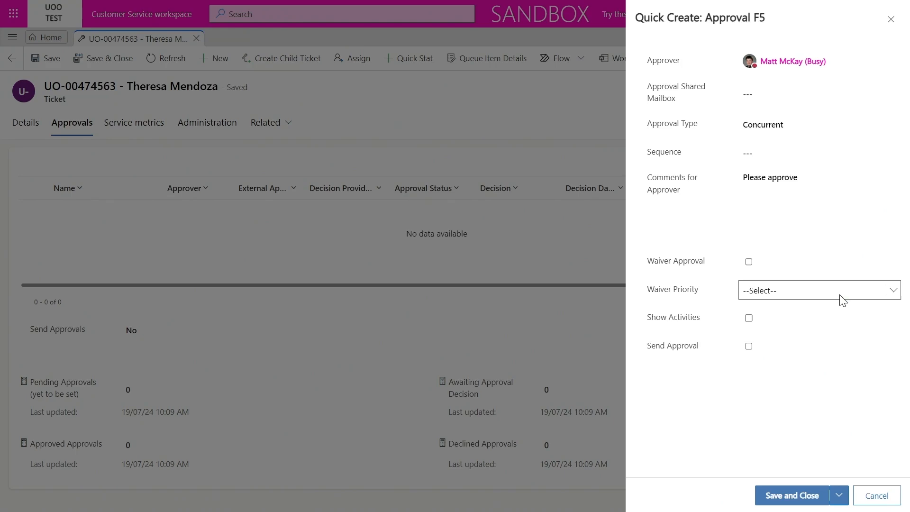
click(749, 346)
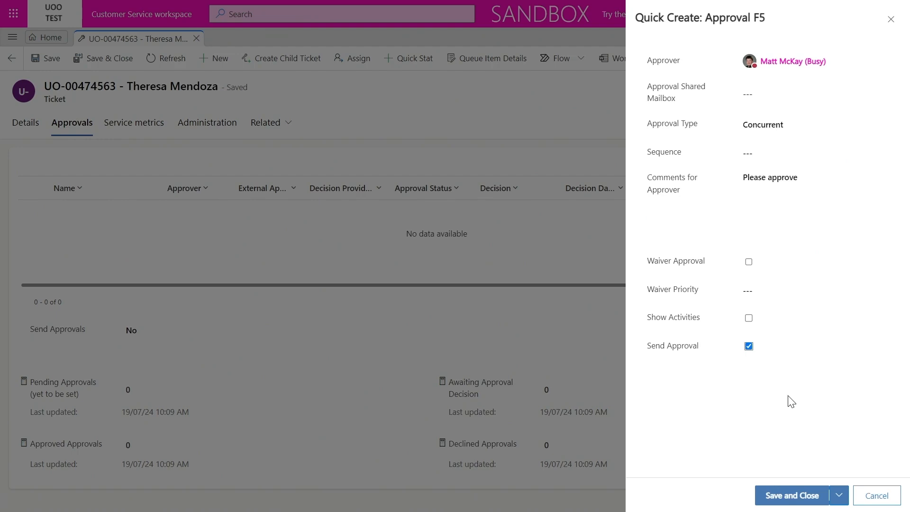
click(784, 495)
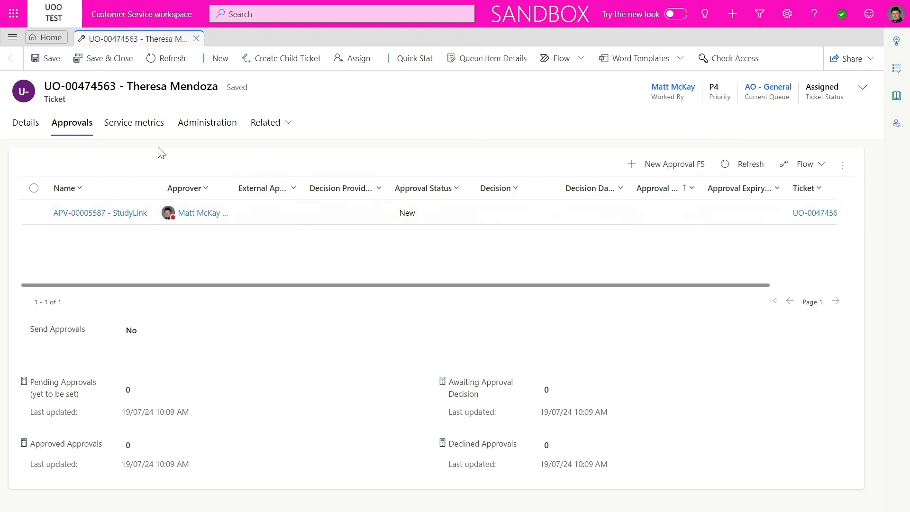
Return to the ticket's Details tab after confirming the StudyLink approval shows status New
click(23, 127)
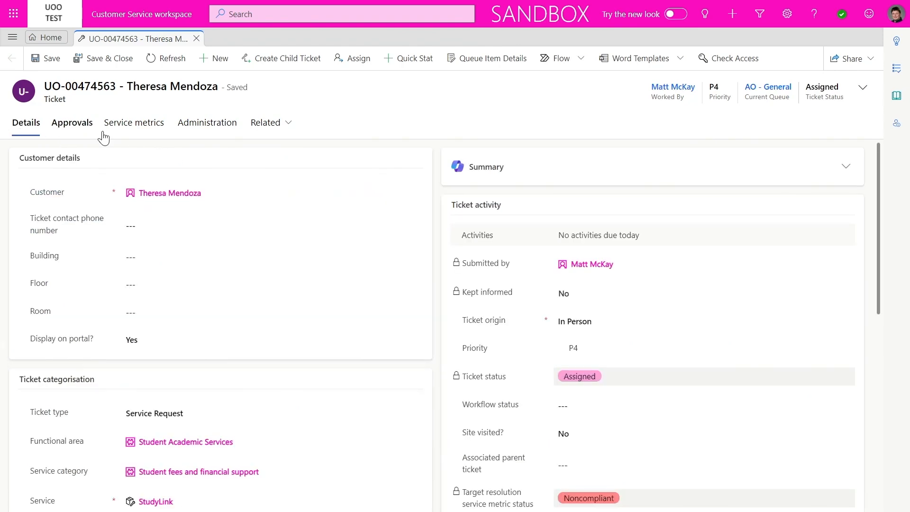